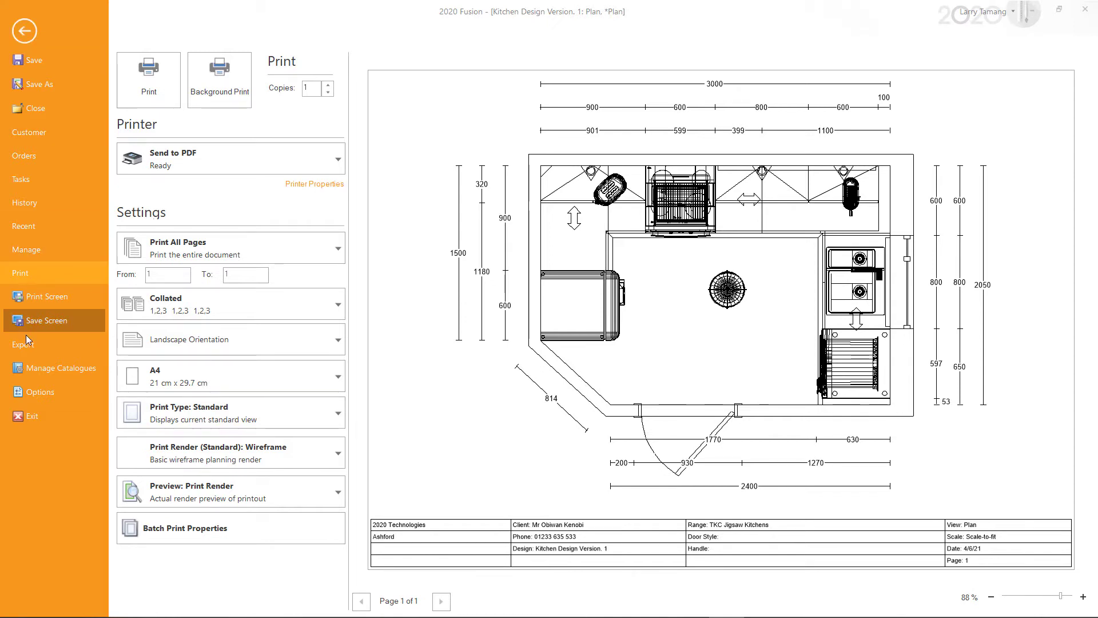
# Step: Leave the Print screen and bring up the 2020 Fusion Options dialog
pyautogui.click(23, 392)
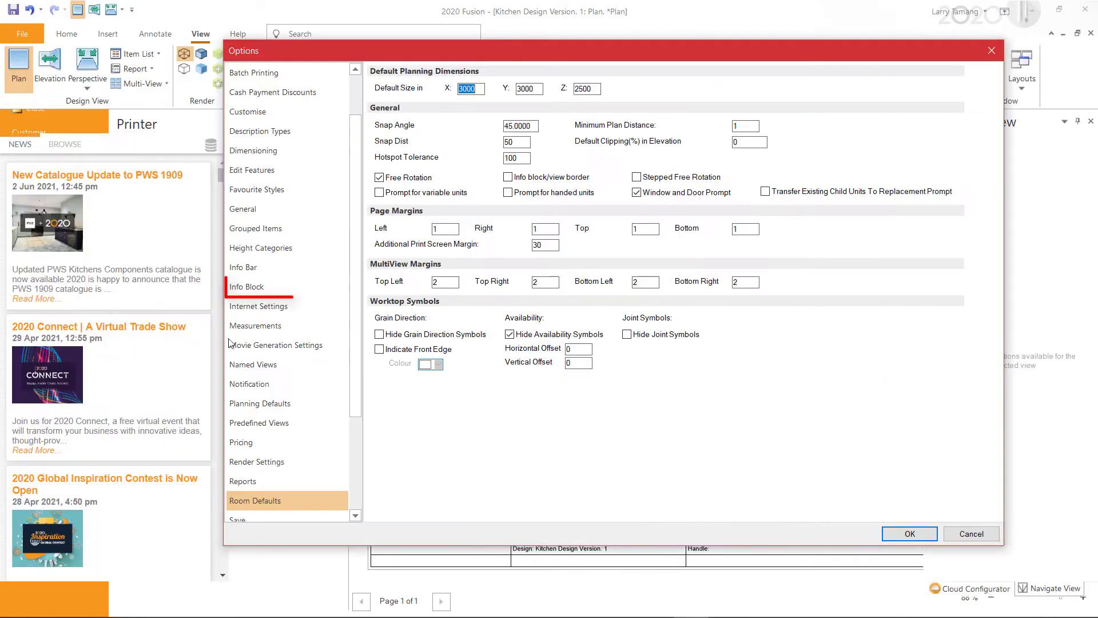
# Step: Add a new info block named 'Custom Info Block', keeping Arial as its font family
pyautogui.click(283, 283)
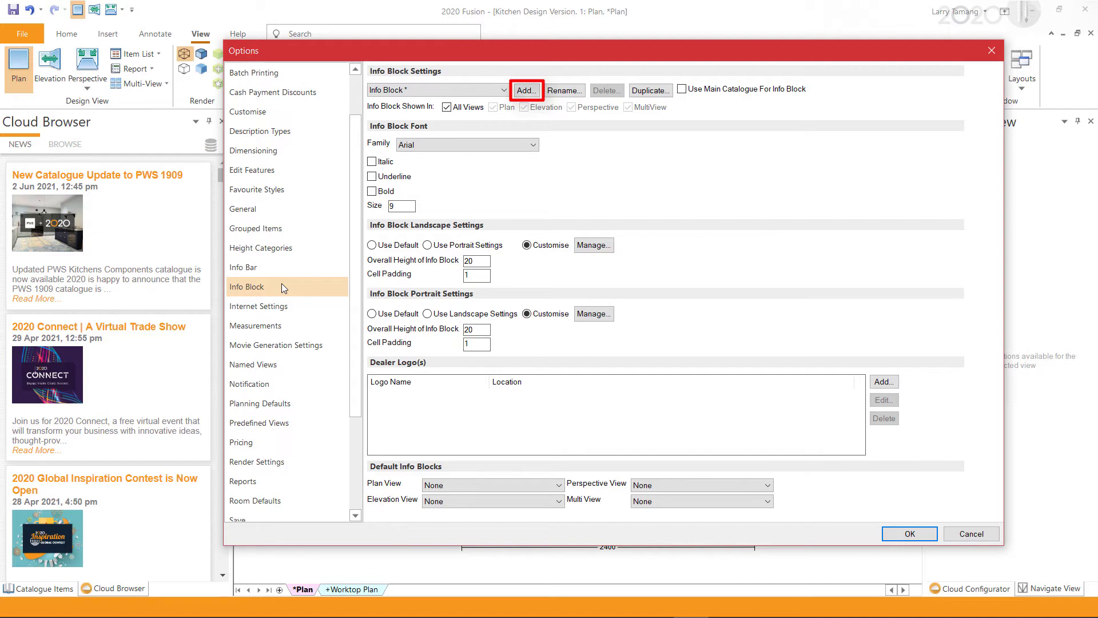
pyautogui.click(527, 92)
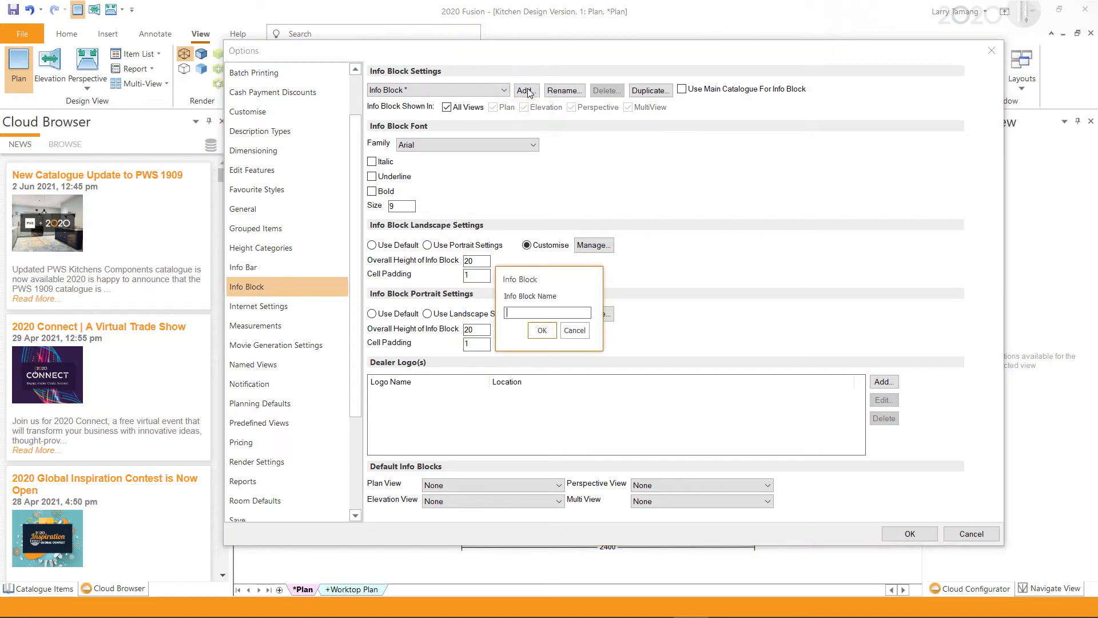
pyautogui.write('Custom Info Block')
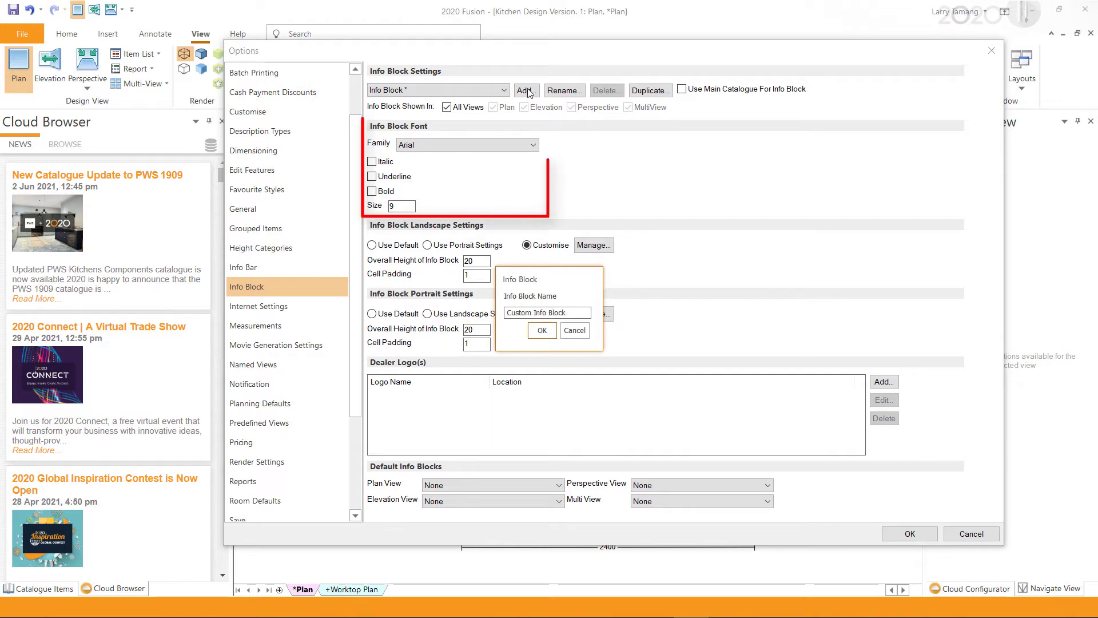
pyautogui.press('Return')
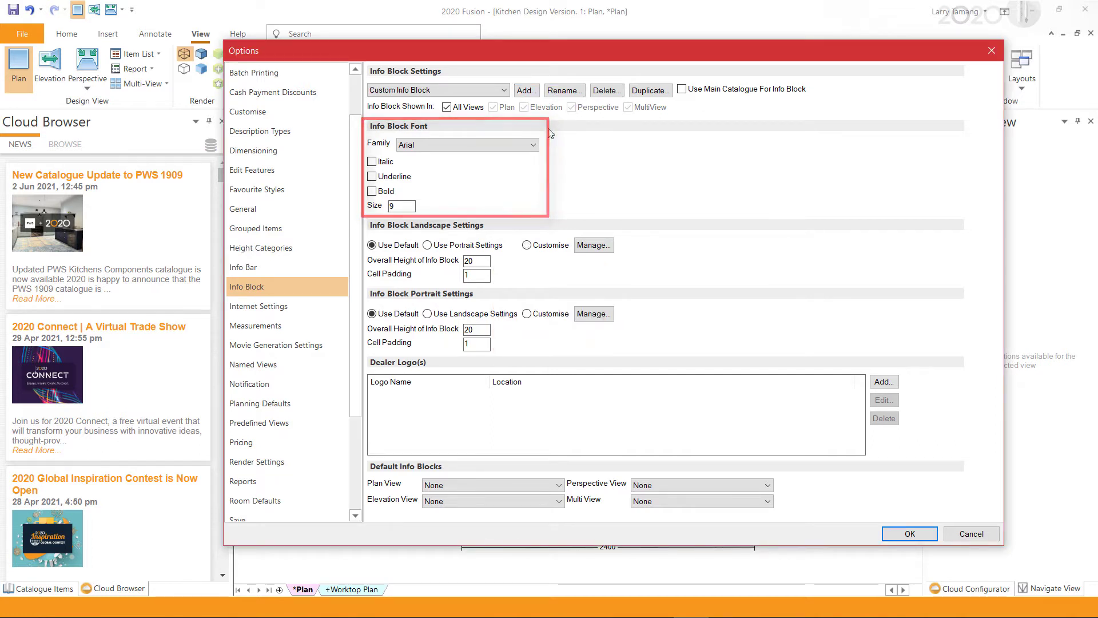
pyautogui.click(533, 144)
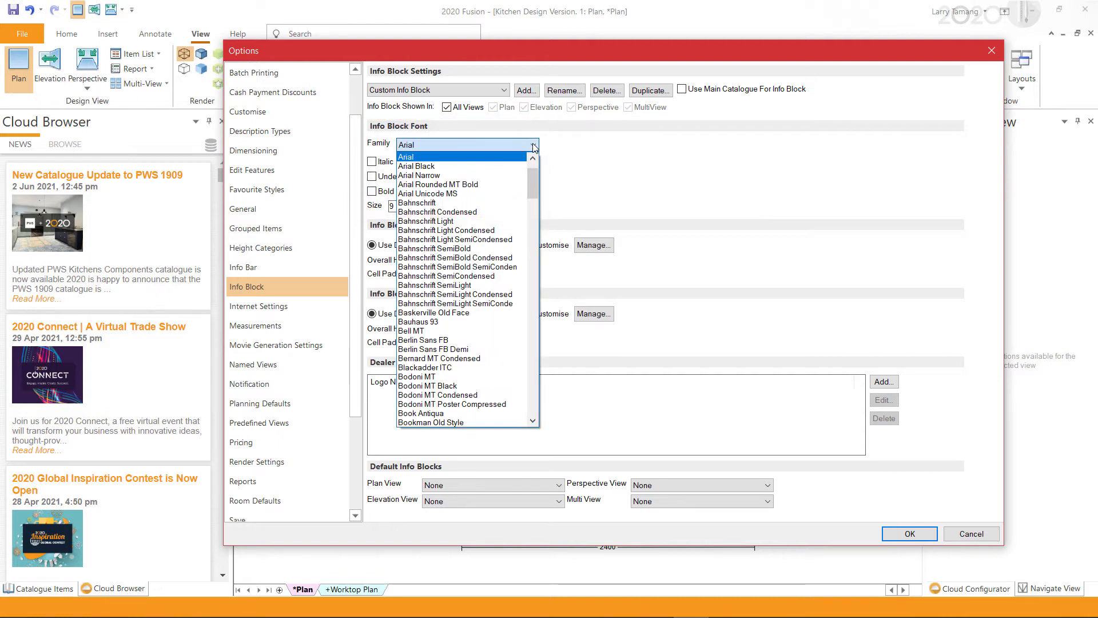
pyautogui.click(533, 146)
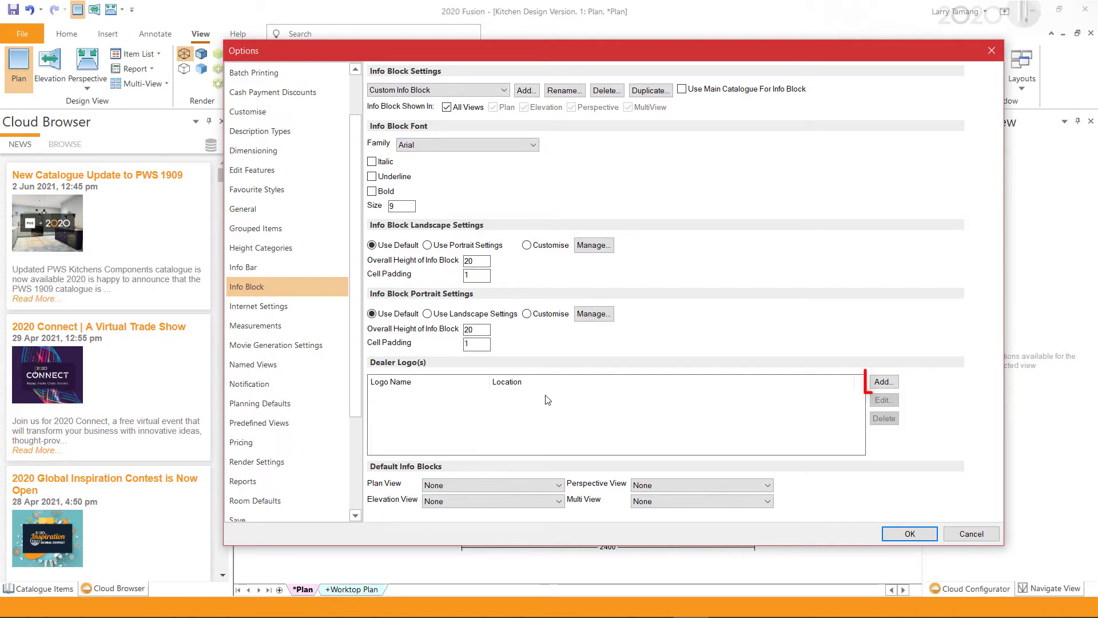
# Step: Add a dealer logo named '2020 Fusion Logo' using the image file 2020 Fusion.JPG
pyautogui.click(895, 382)
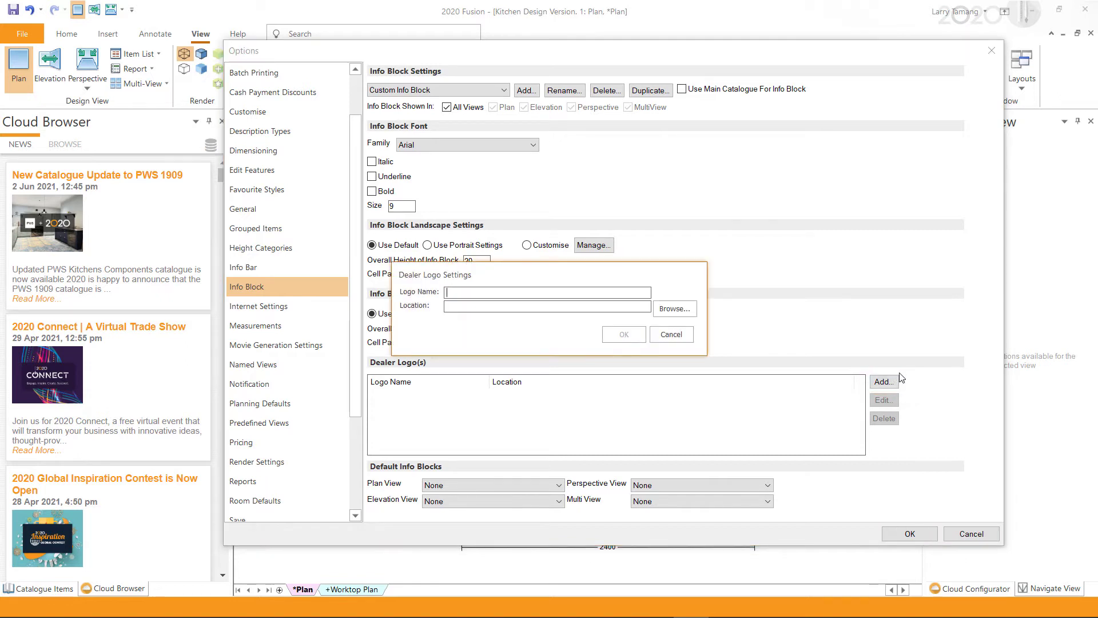
pyautogui.write('2020 Fusion Logo')
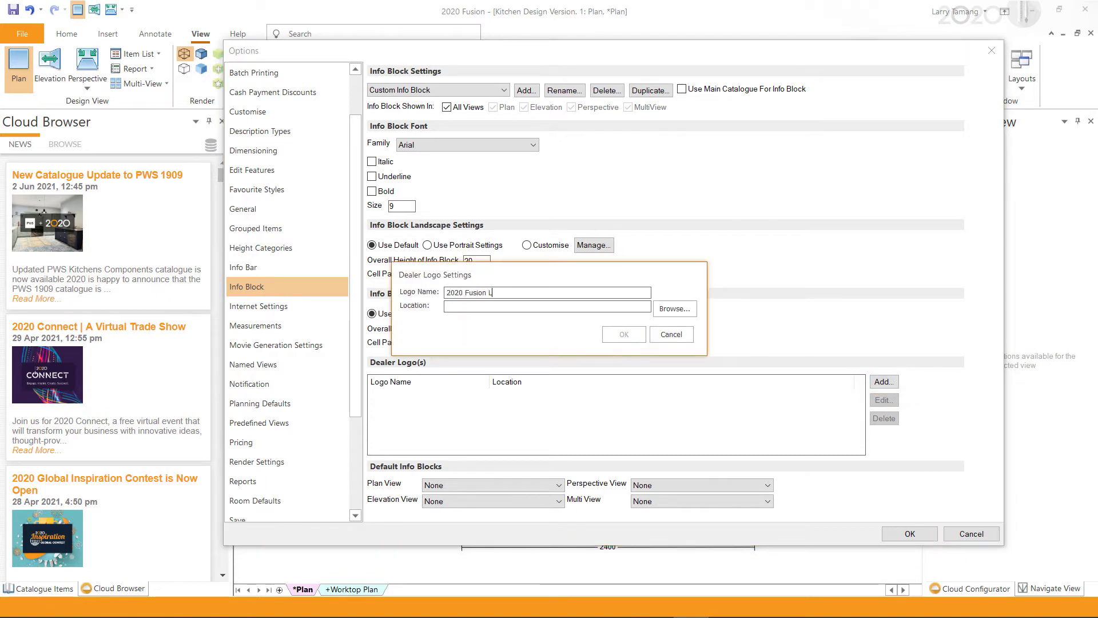
pyautogui.click(692, 312)
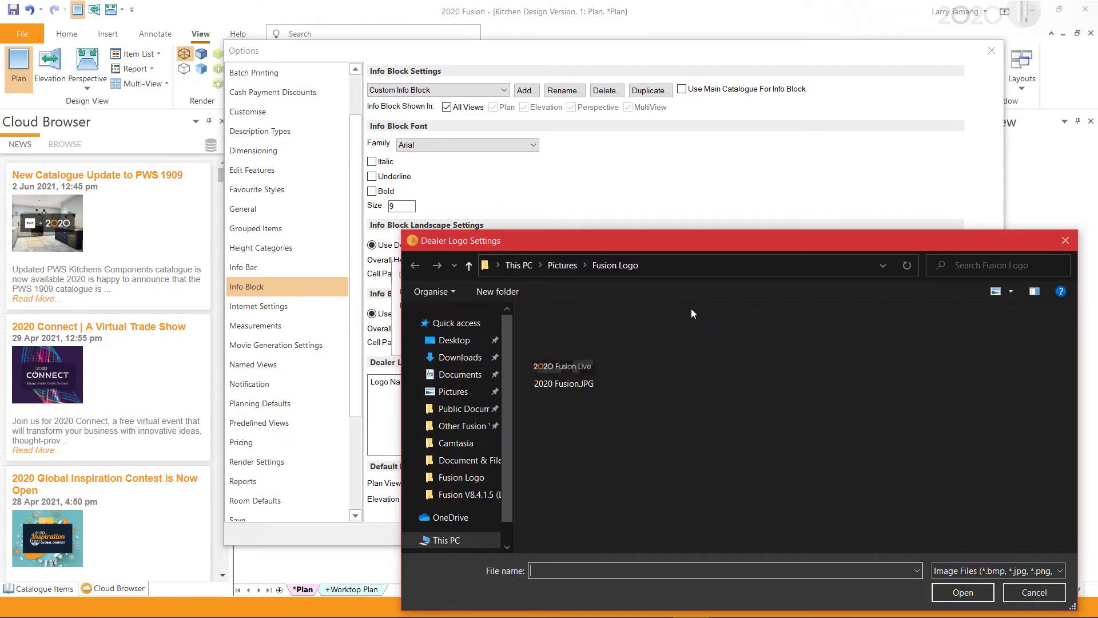
pyautogui.click(593, 367)
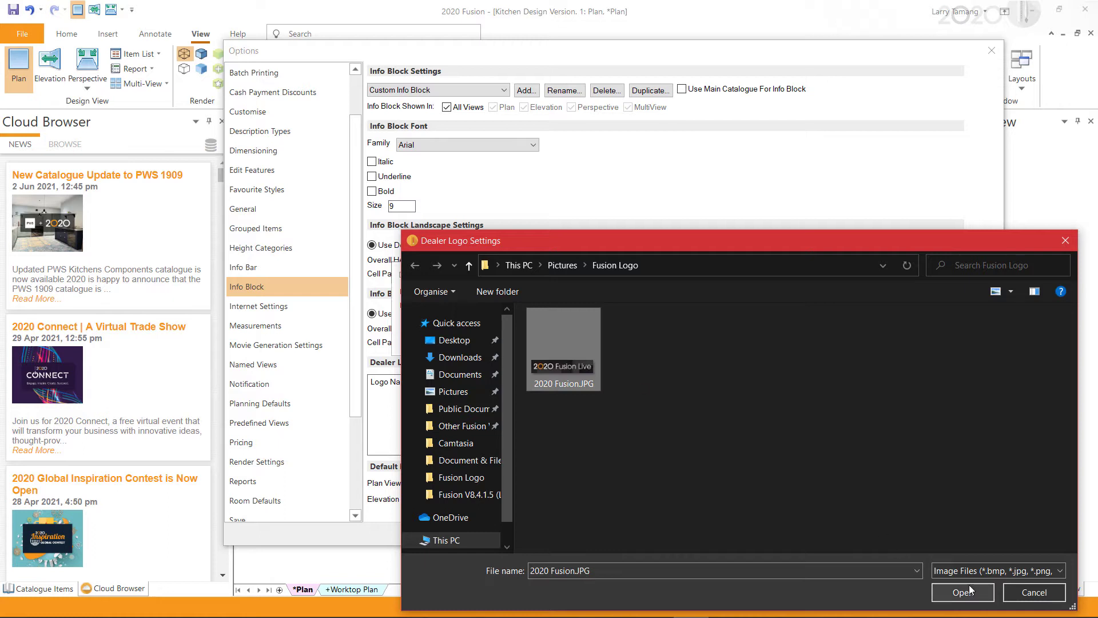
pyautogui.click(979, 596)
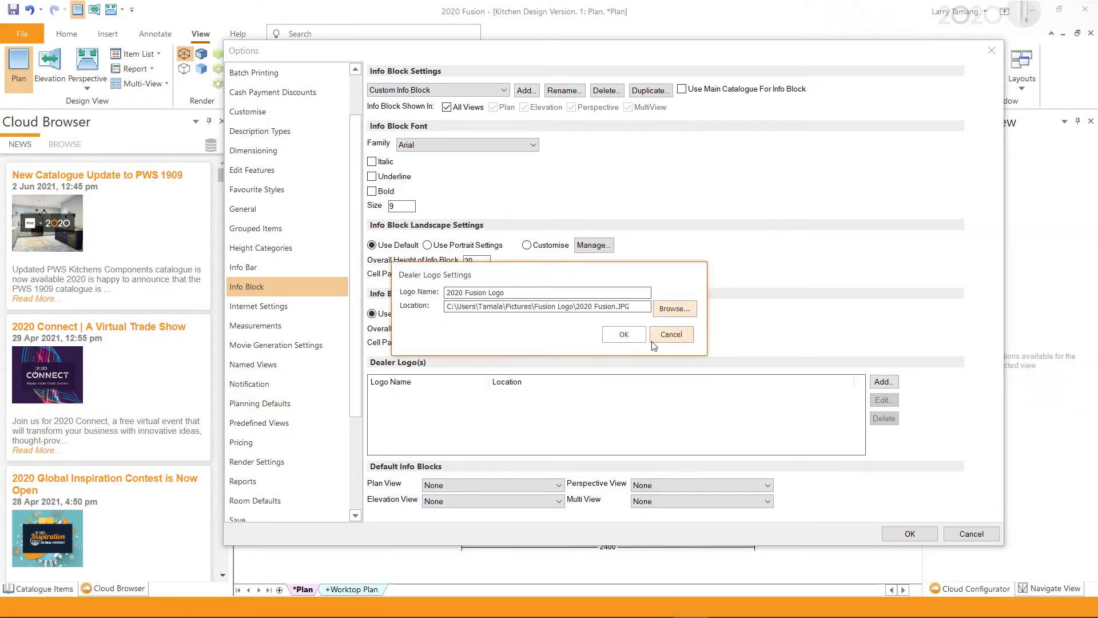
pyautogui.click(624, 335)
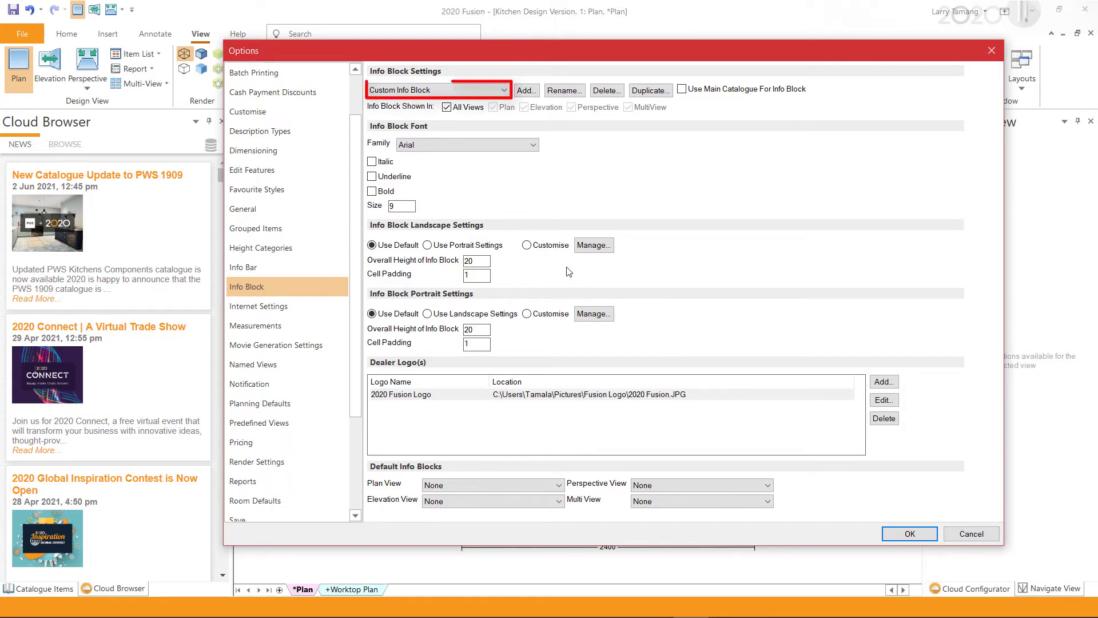
# Step: Set Custom Info Block's landscape layout to Customise and launch its Info Block Wizard
pyautogui.click(504, 89)
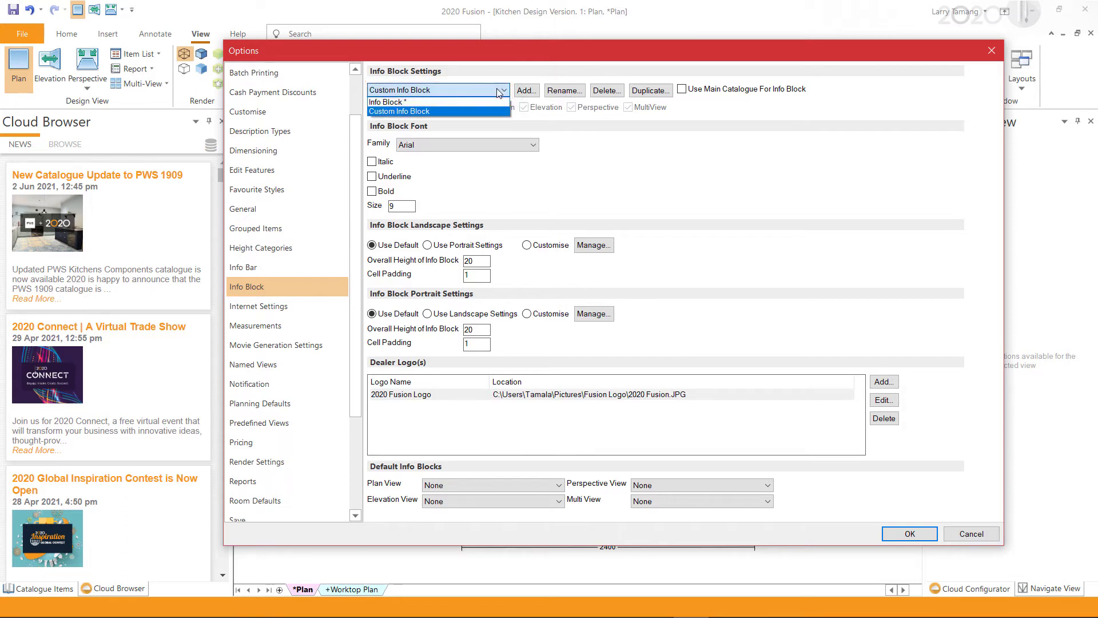
pyautogui.click(499, 92)
pyautogui.click(526, 244)
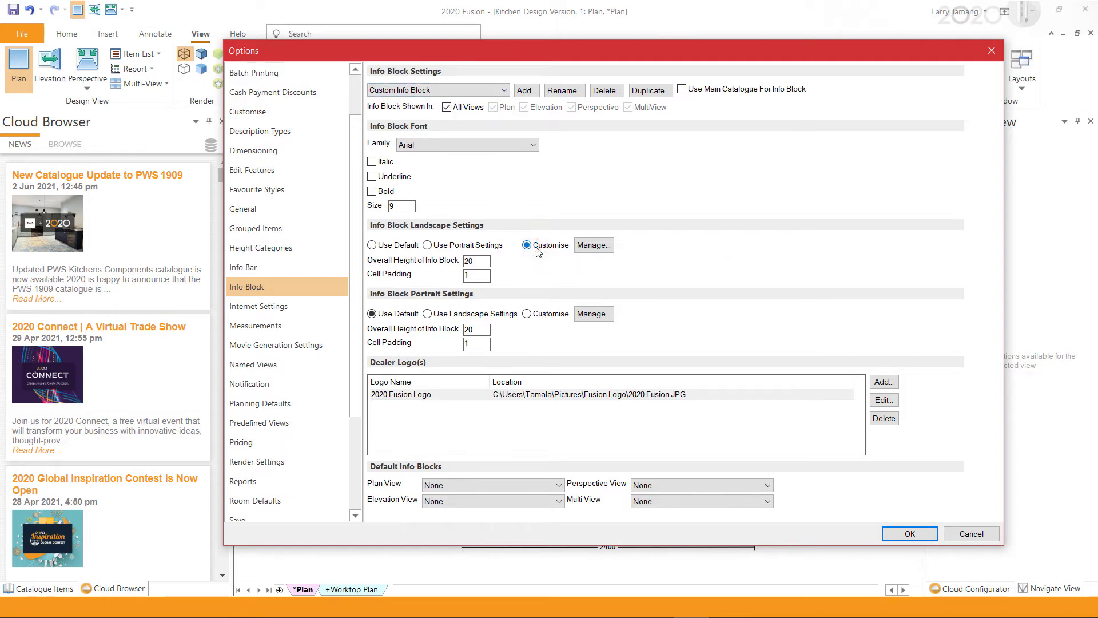
pyautogui.click(590, 248)
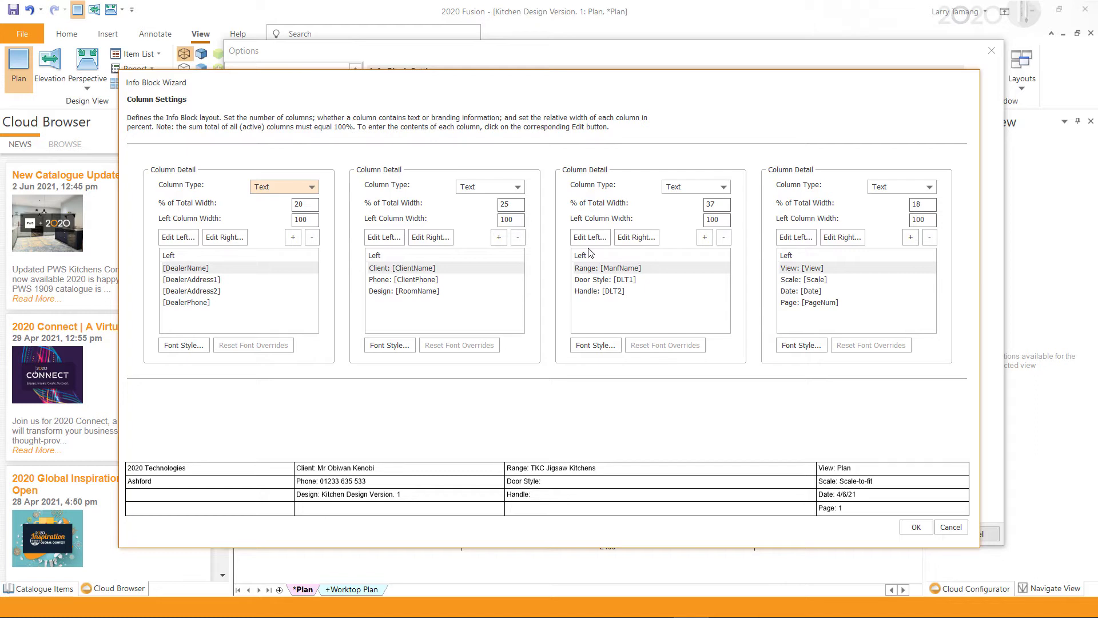
pyautogui.click(897, 190)
# Step: Set the fourth column type to None and make the first column a Branding column
pyautogui.click(901, 229)
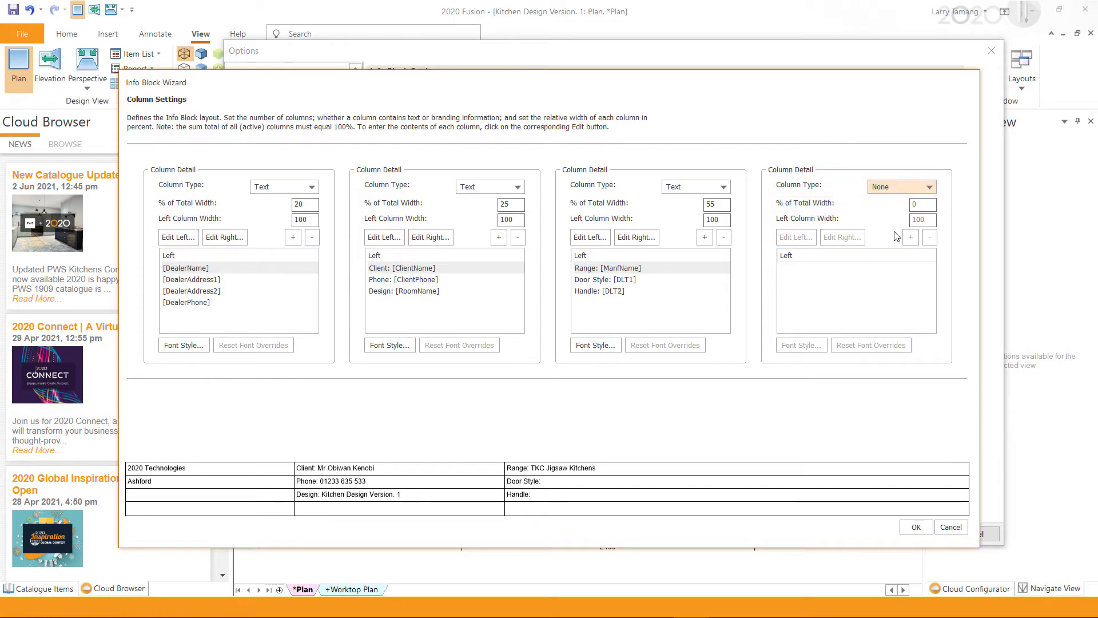
pyautogui.click(300, 191)
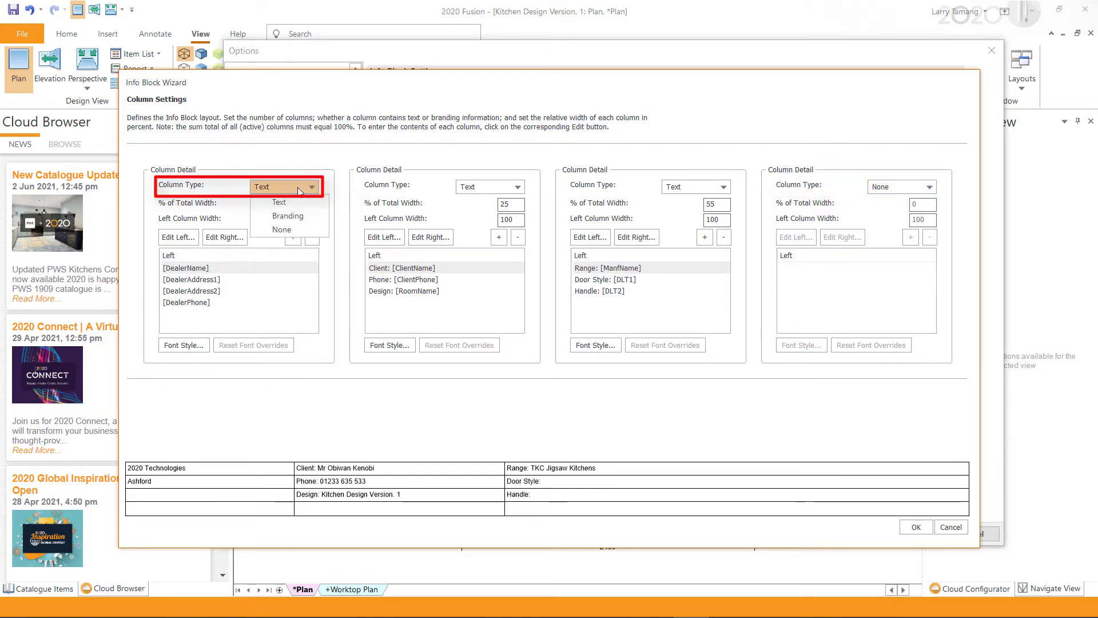
pyautogui.click(302, 216)
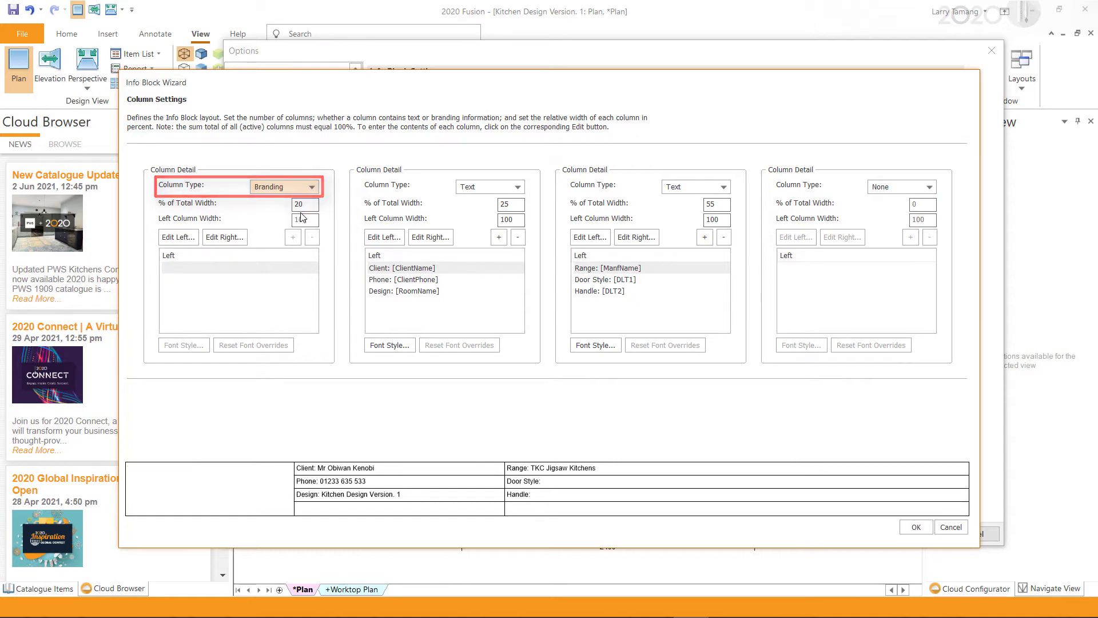
pyautogui.click(195, 239)
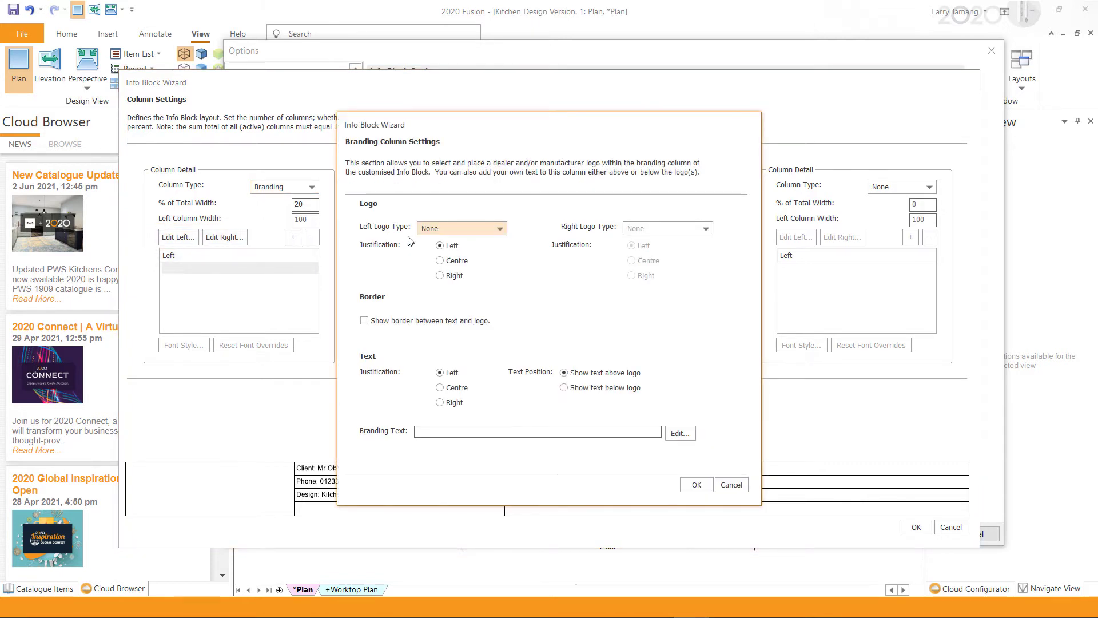
# Step: Use 2020 Fusion Logo in the branding column, with the company's name and address centred below it
pyautogui.click(458, 229)
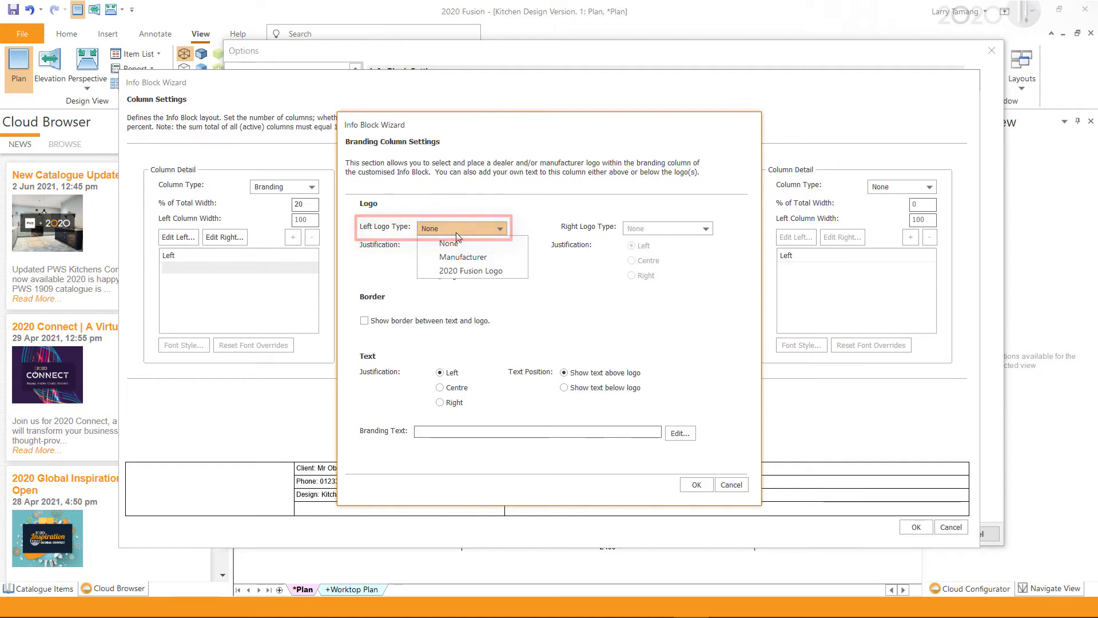
pyautogui.click(465, 271)
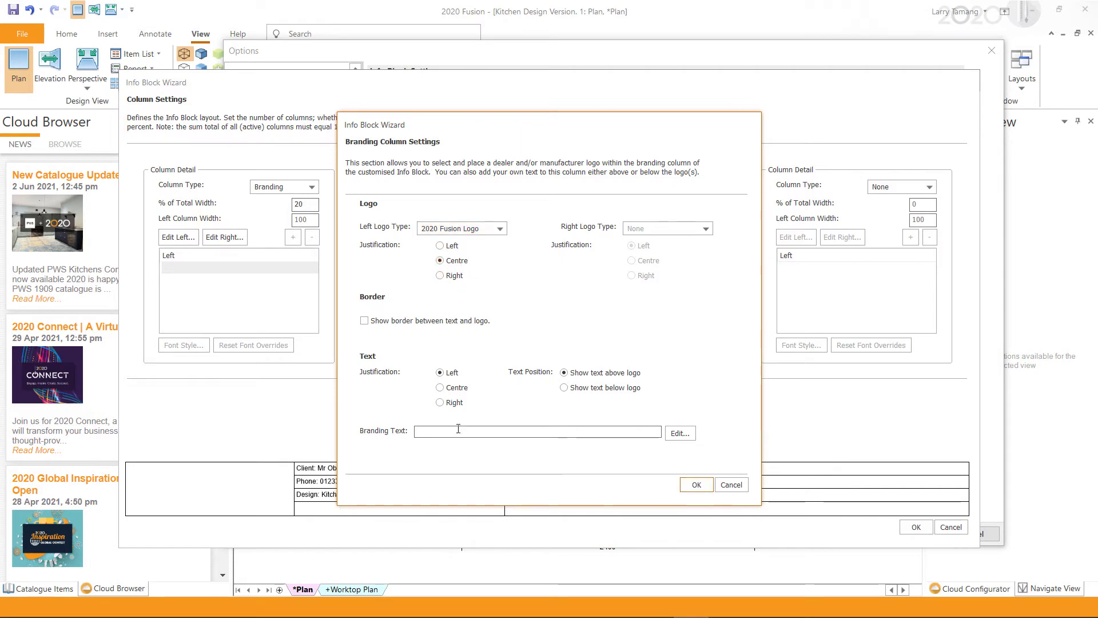
pyautogui.write('202')
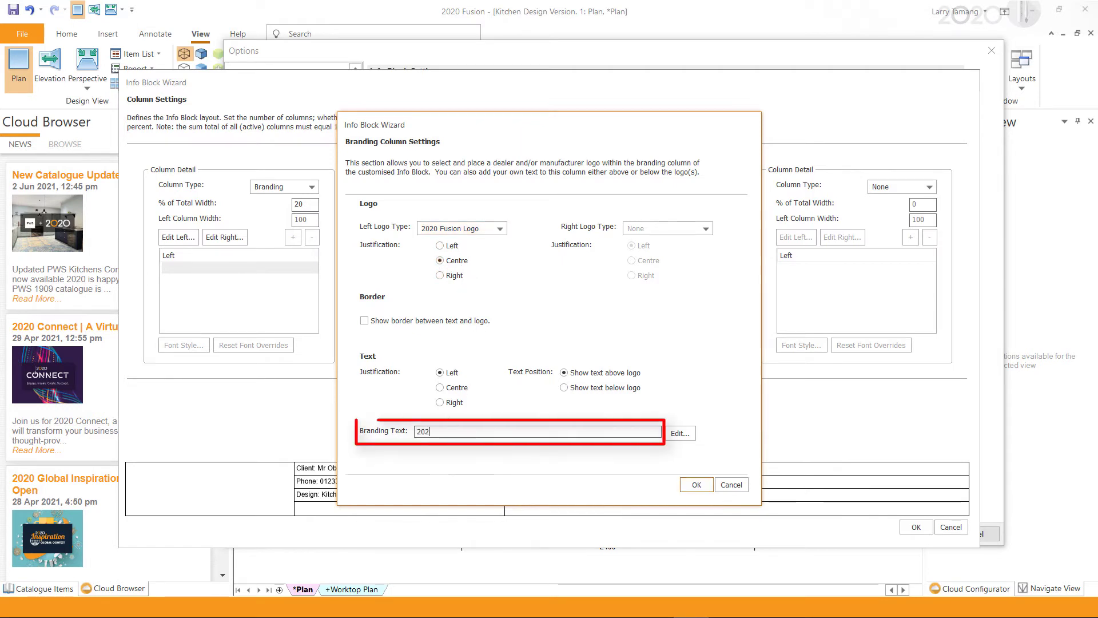
pyautogui.write('0 Technologies, Inca House, Ashford')
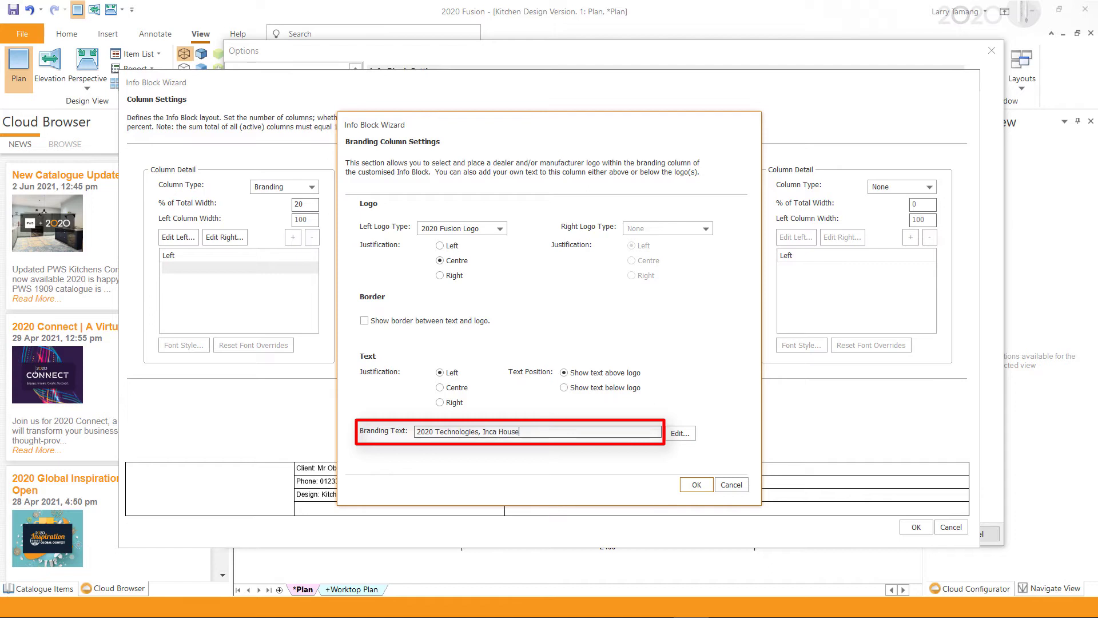
pyautogui.click(457, 389)
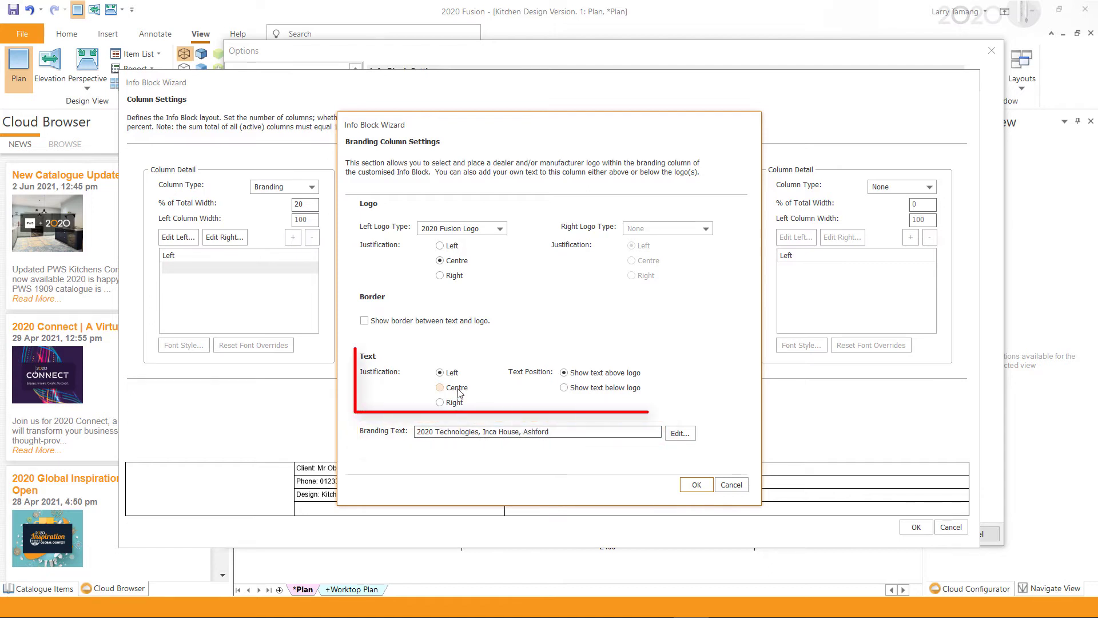
pyautogui.click(598, 389)
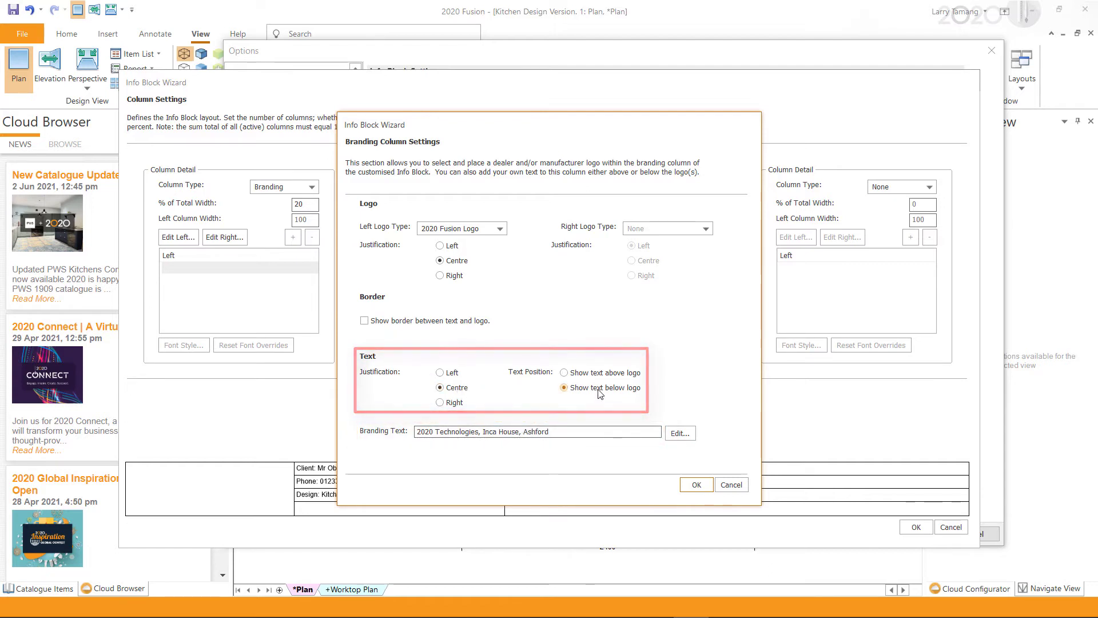
pyautogui.click(696, 484)
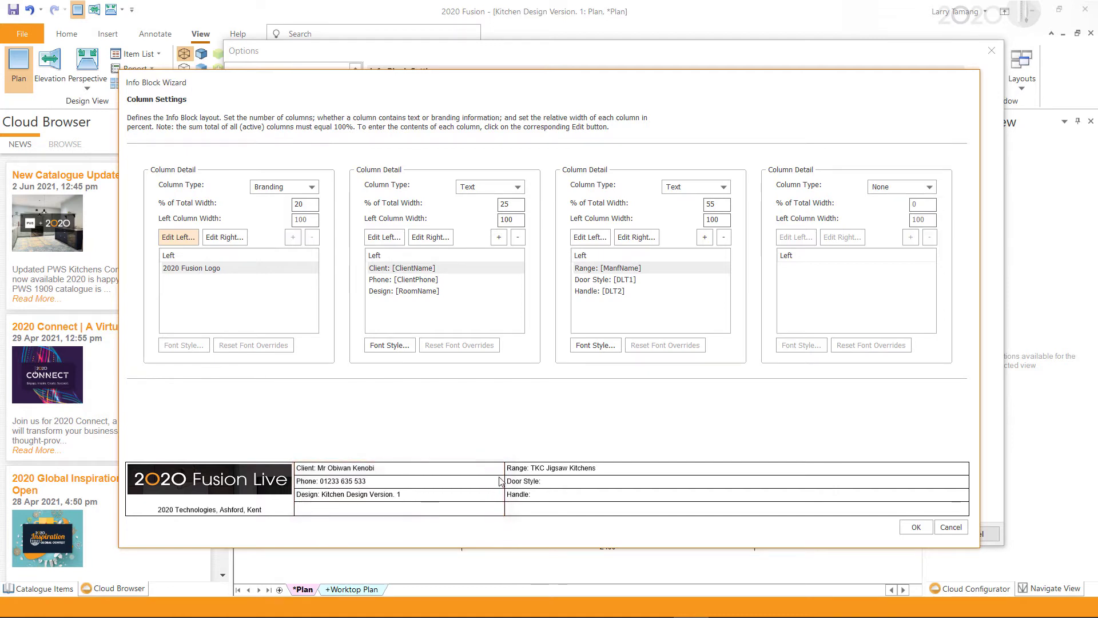
# Step: Widen the middle column to 40% and set both text columns' left part to 65%
pyautogui.doubleClick(505, 204)
pyautogui.write('40')
pyautogui.press('Tab')
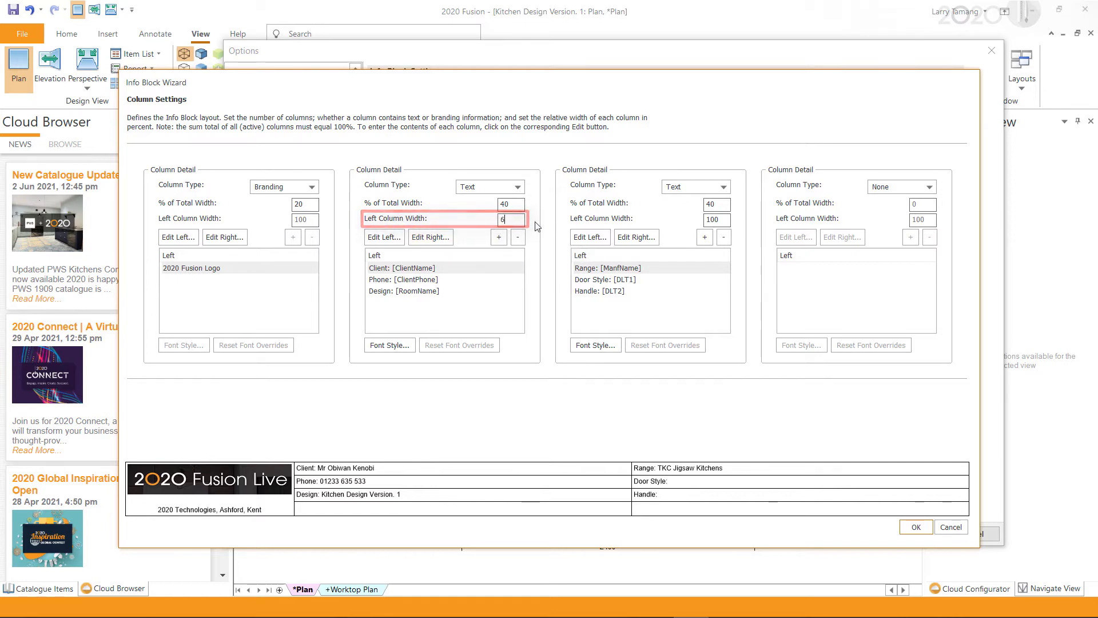
pyautogui.write('65')
pyautogui.click(726, 220)
pyautogui.write('65')
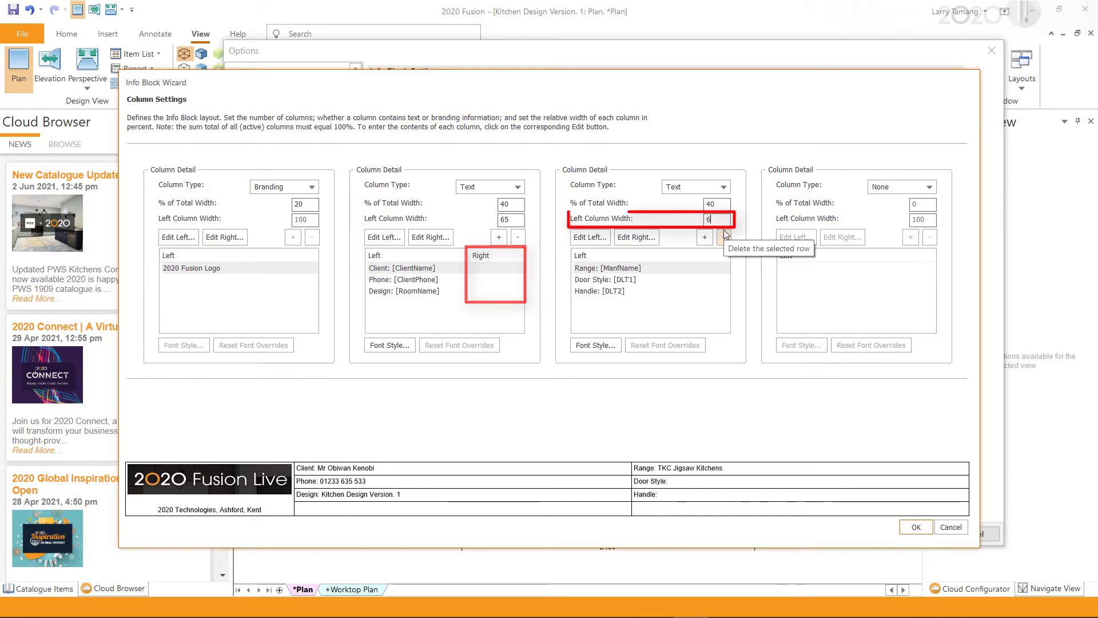
pyautogui.click(423, 271)
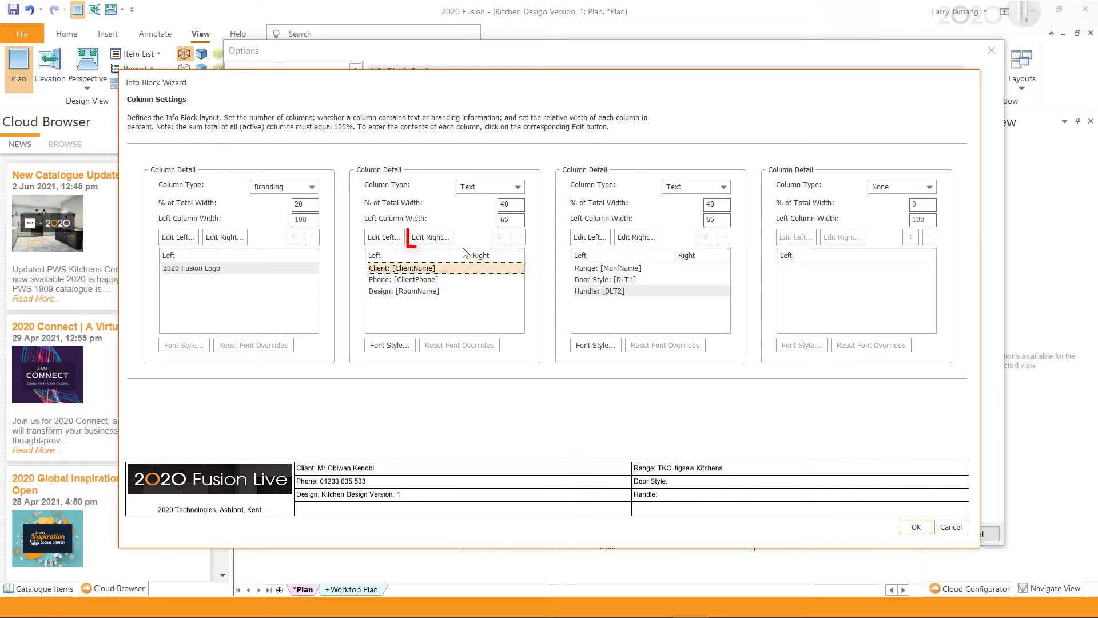
pyautogui.click(429, 237)
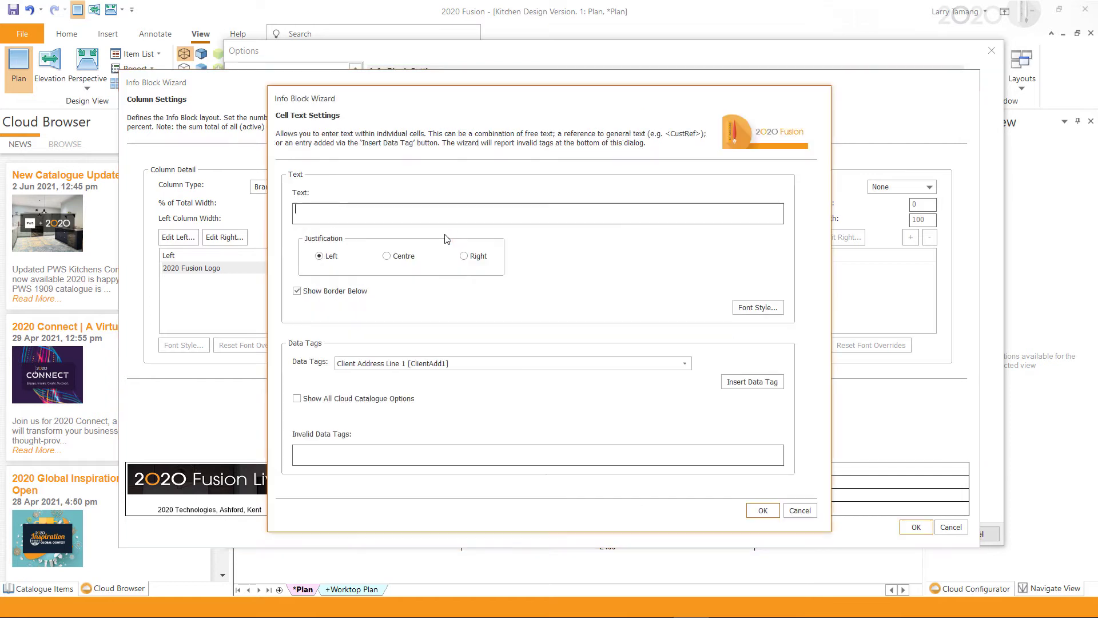
# Step: Fill the Client row's right cell with right-justified 'Phone No: [ClientPhone]'
pyautogui.write('Phone No:')
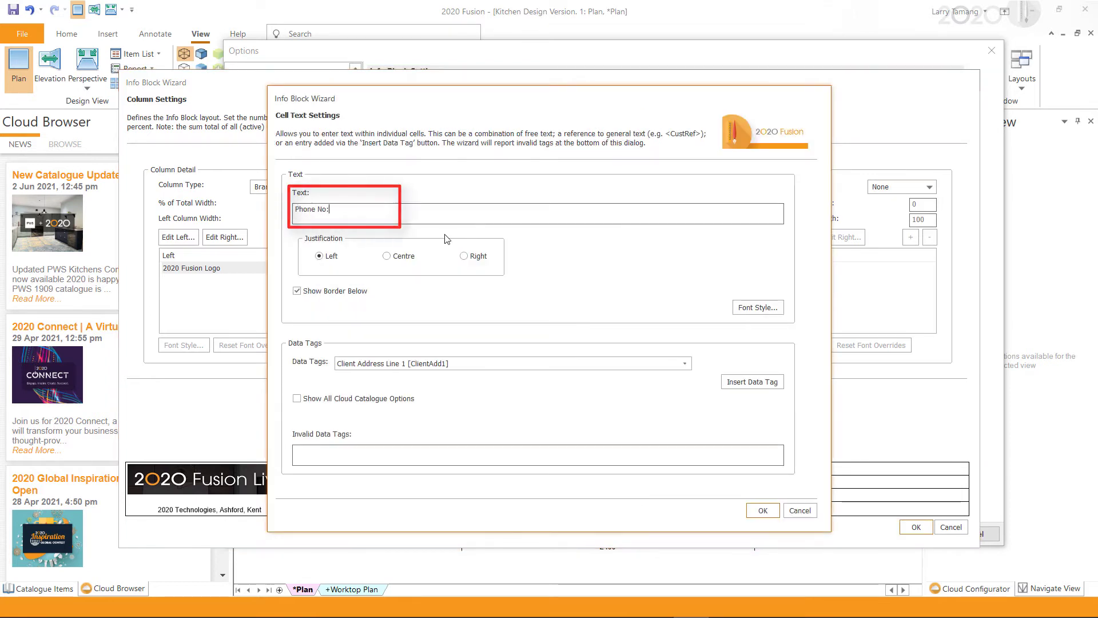
pyautogui.click(465, 256)
pyautogui.click(641, 368)
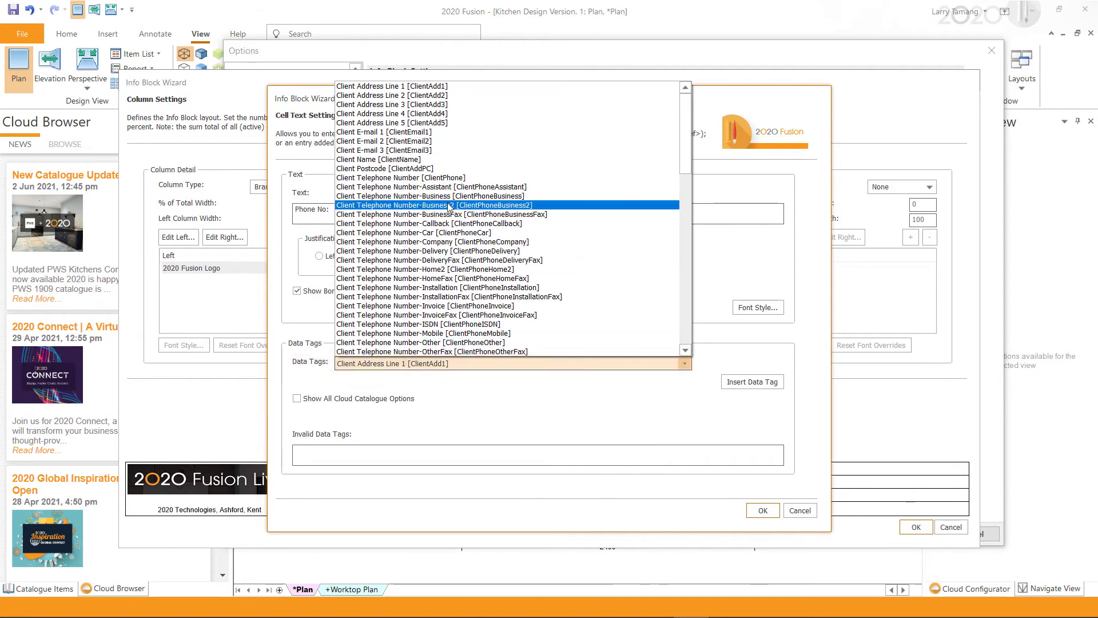
pyautogui.click(766, 387)
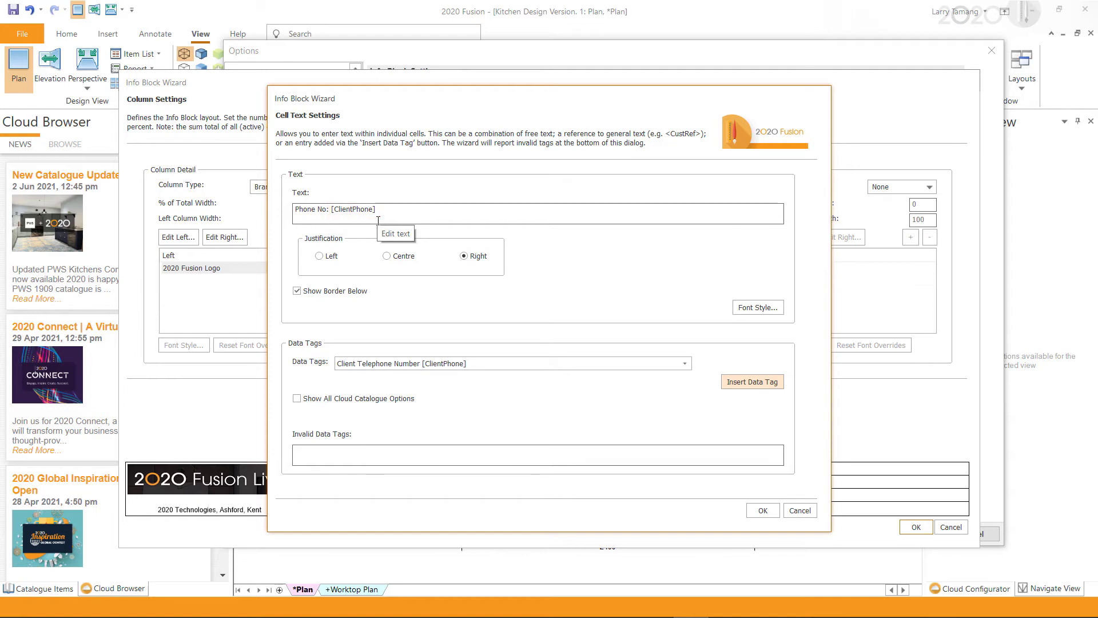
pyautogui.click(766, 509)
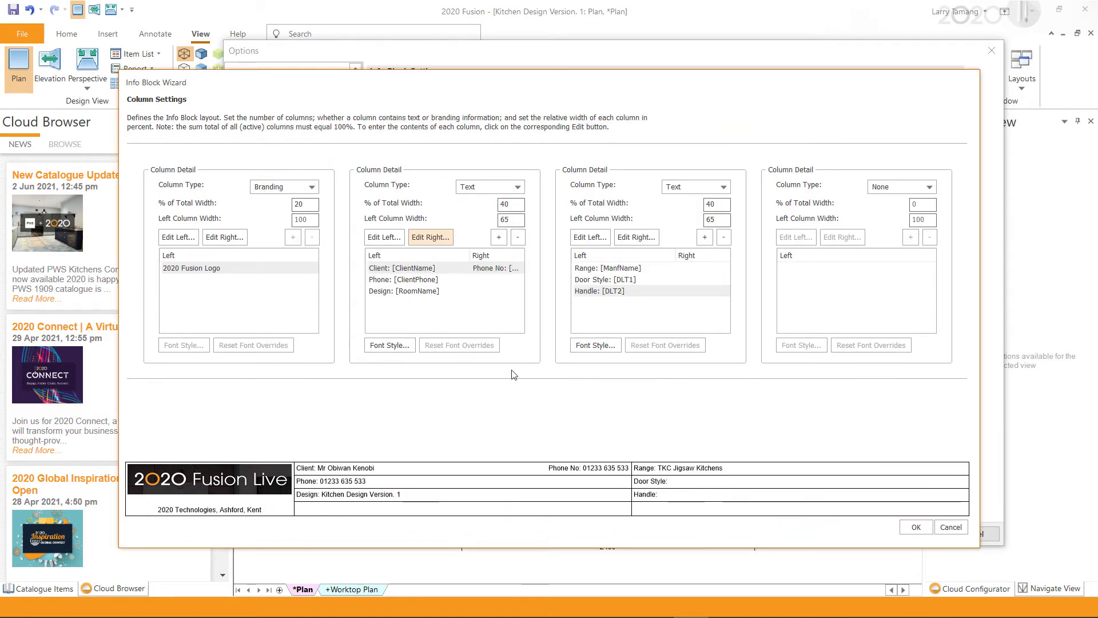
# Step: Change the Phone row's left text to 'Address: [ClientAdd1], [ClientAddPC]'
pyautogui.click(459, 280)
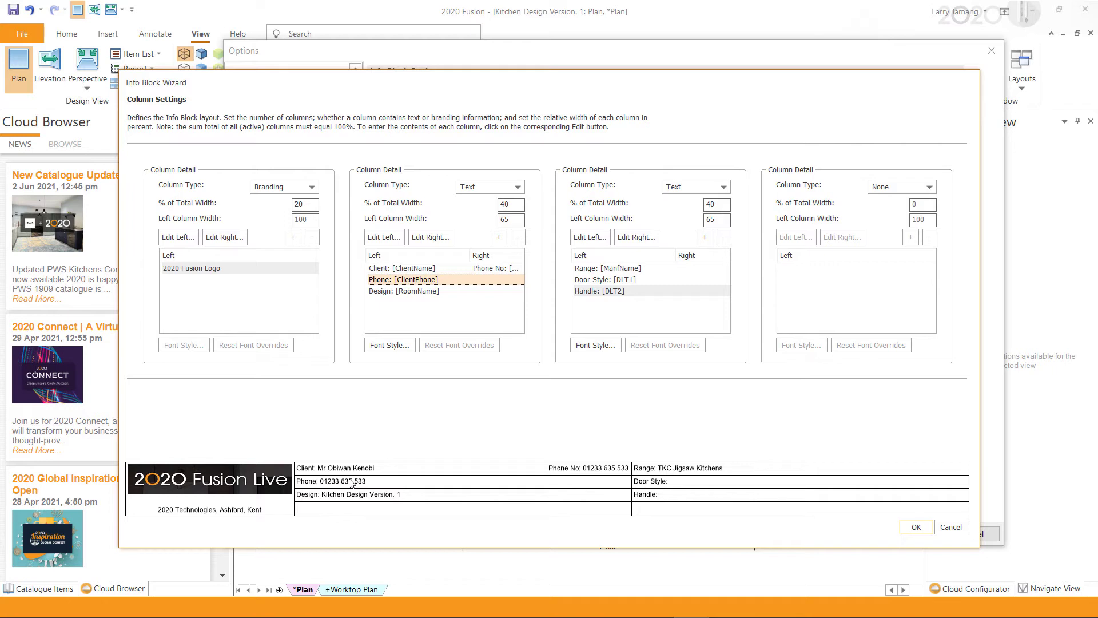
pyautogui.click(379, 242)
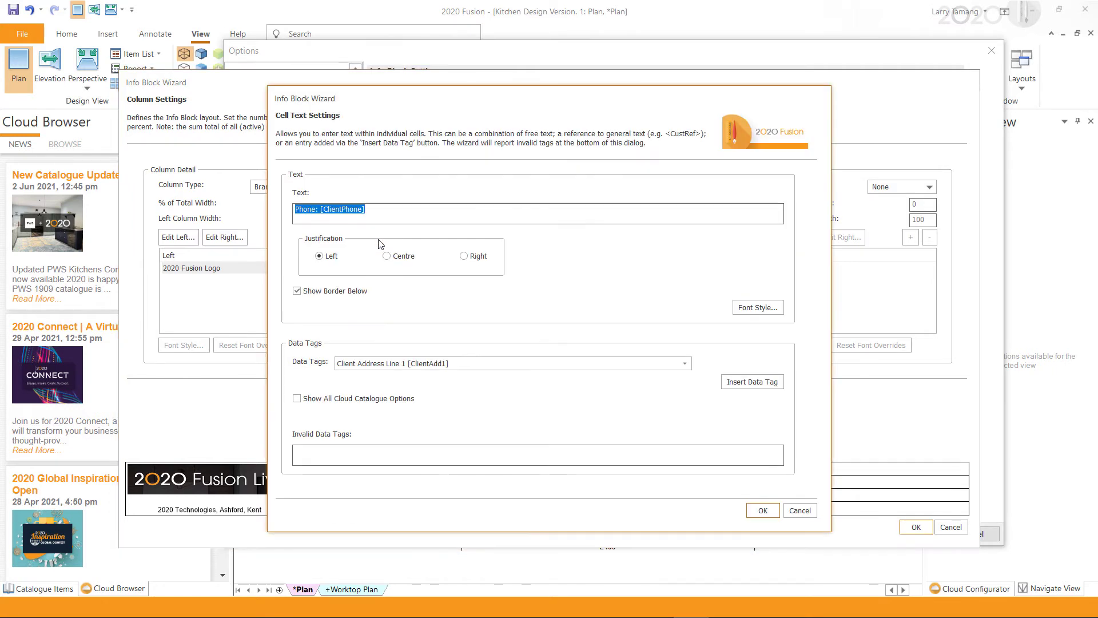
pyautogui.write('Address:')
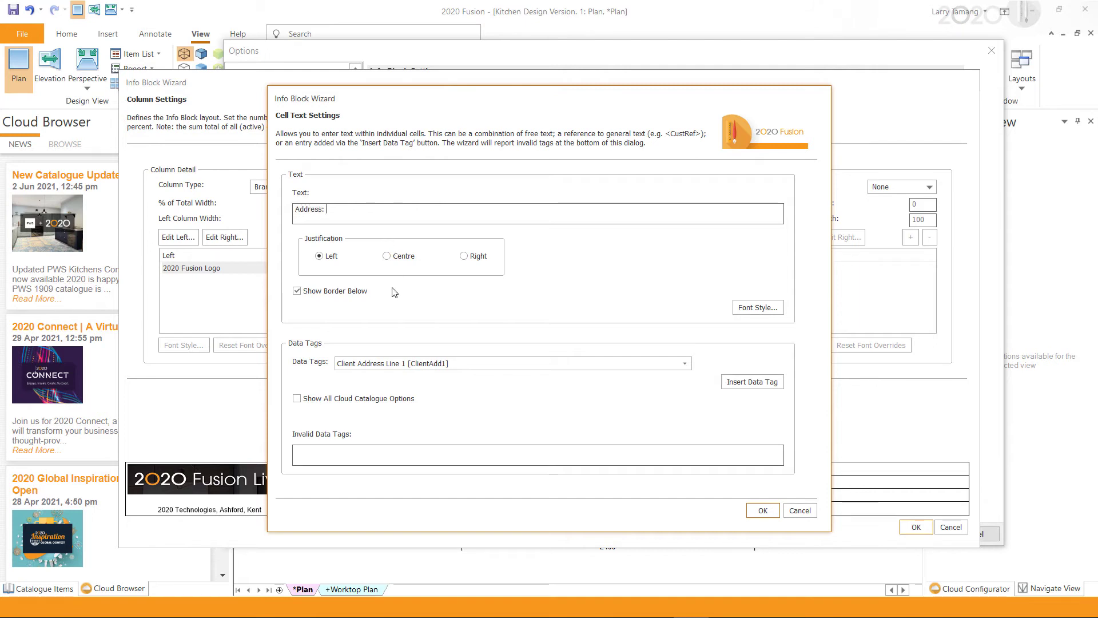
pyautogui.click(387, 366)
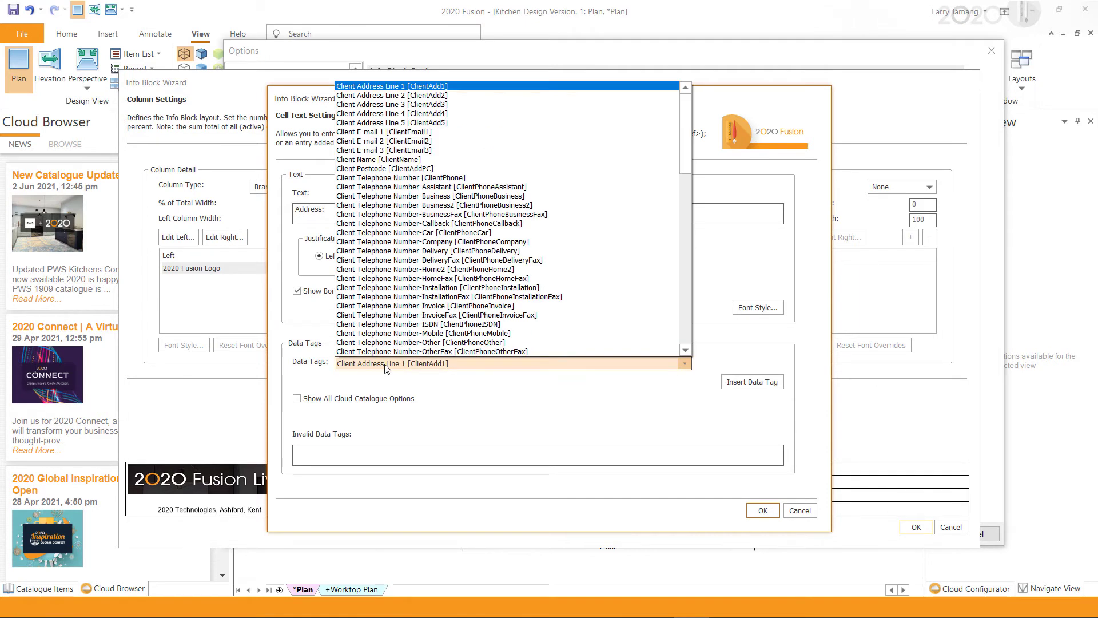
pyautogui.click(367, 90)
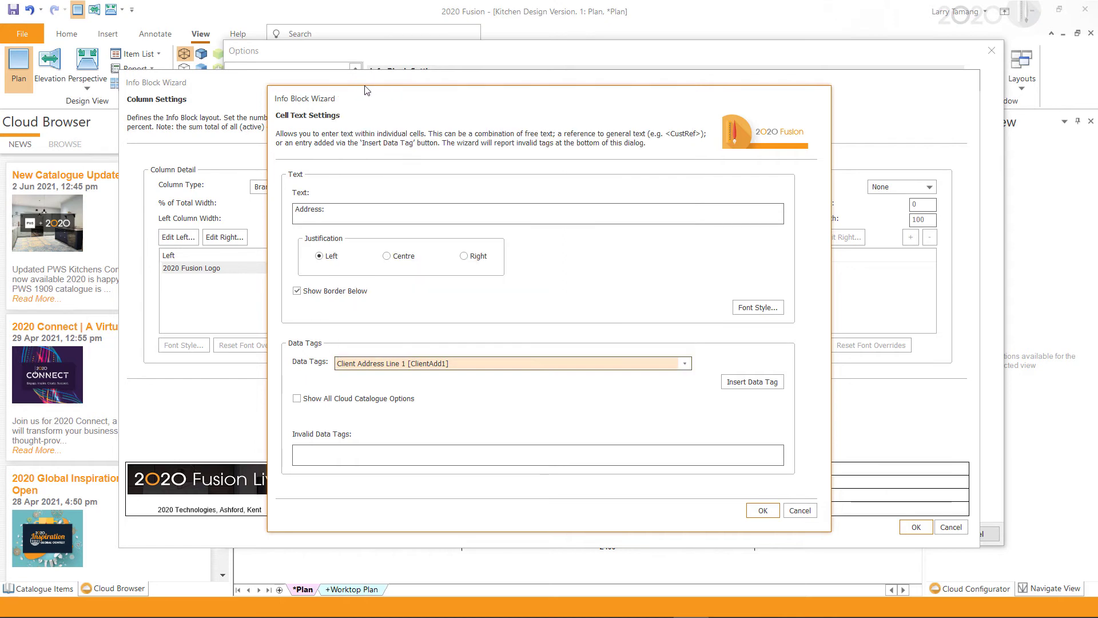
pyautogui.click(761, 383)
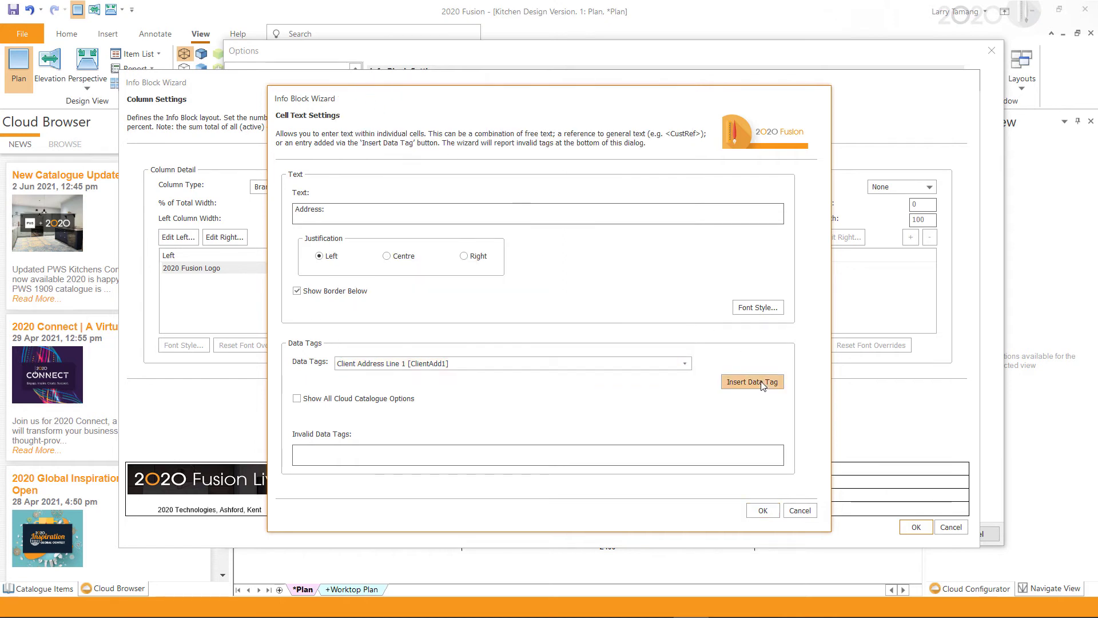
pyautogui.click(724, 214)
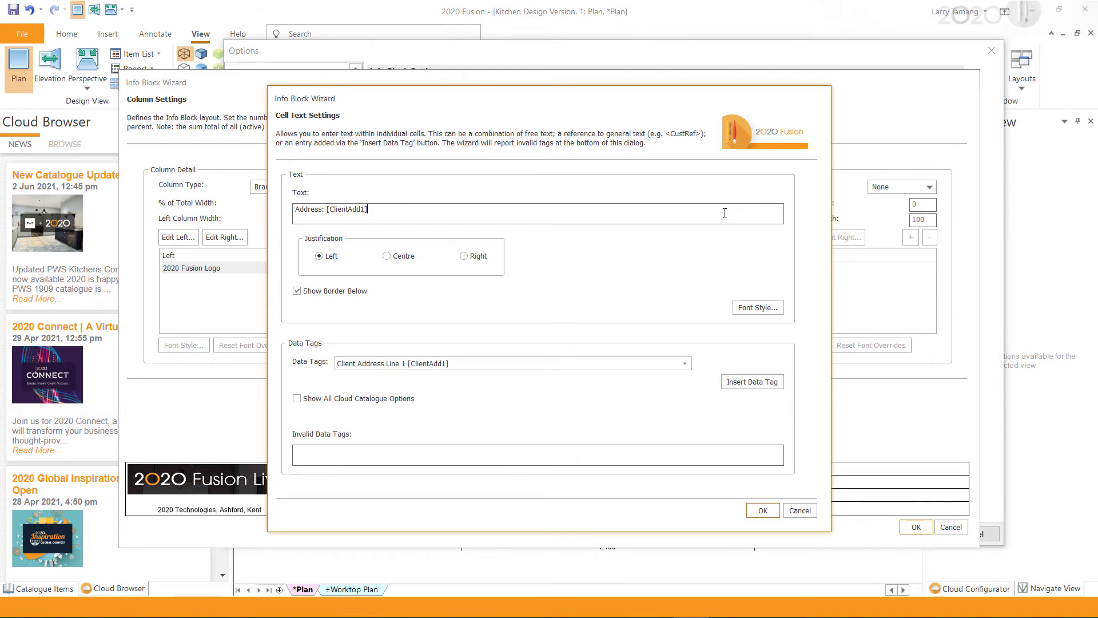
pyautogui.write(',')
pyautogui.click(689, 366)
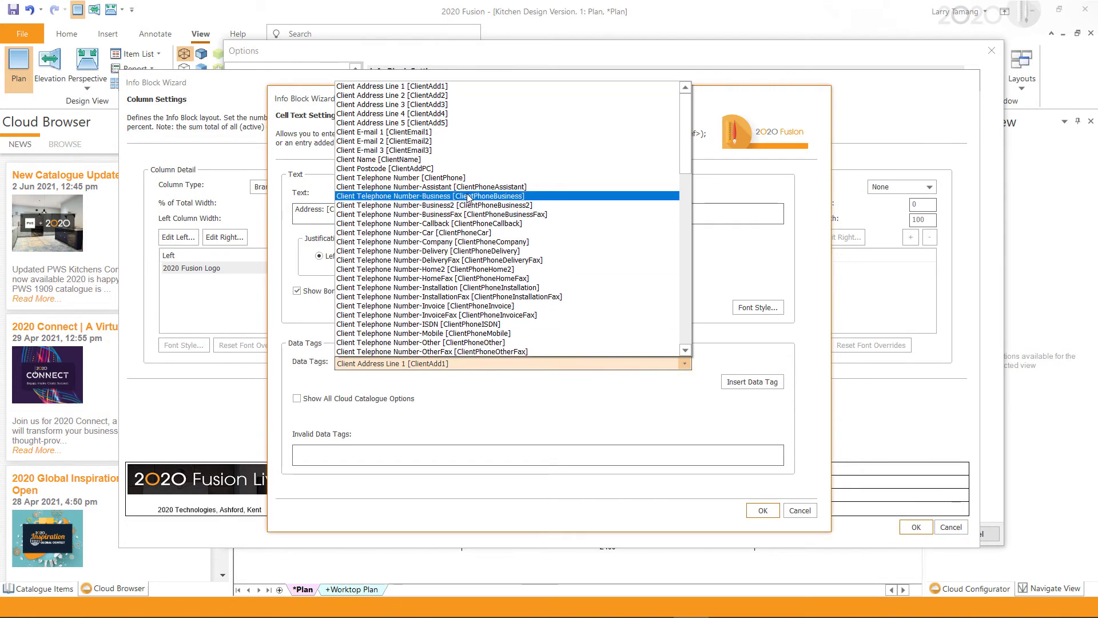
pyautogui.click(436, 171)
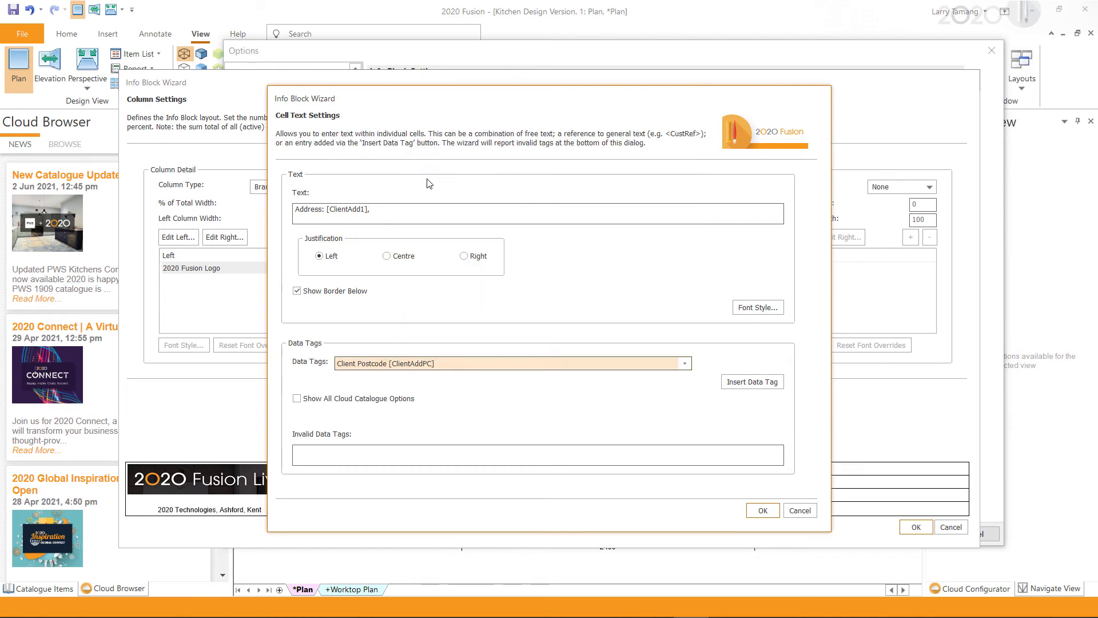
pyautogui.click(753, 384)
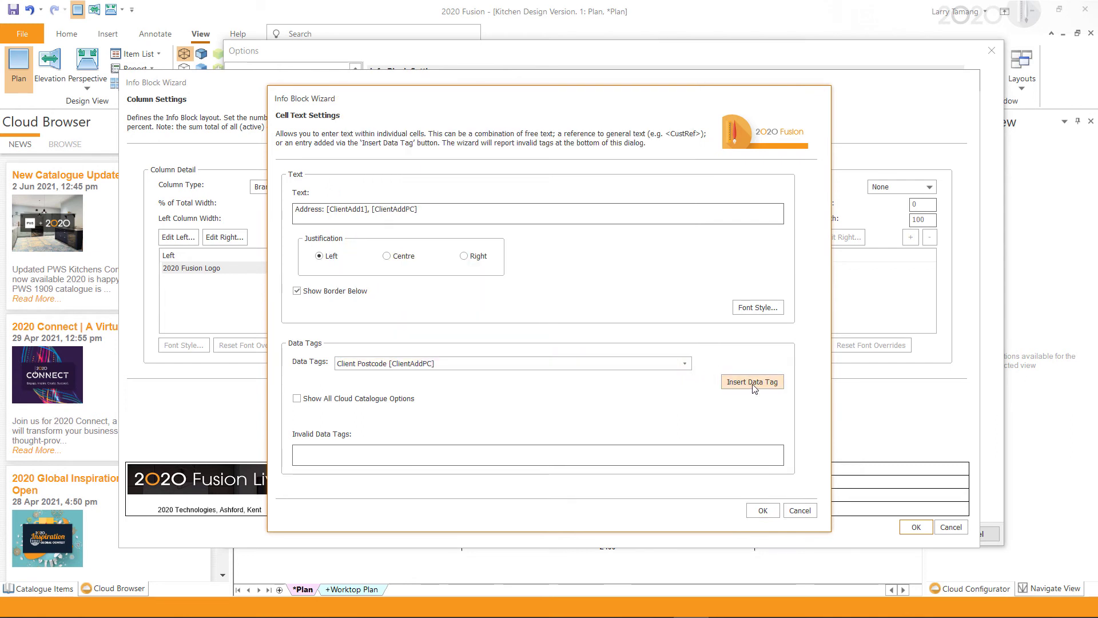
pyautogui.click(762, 510)
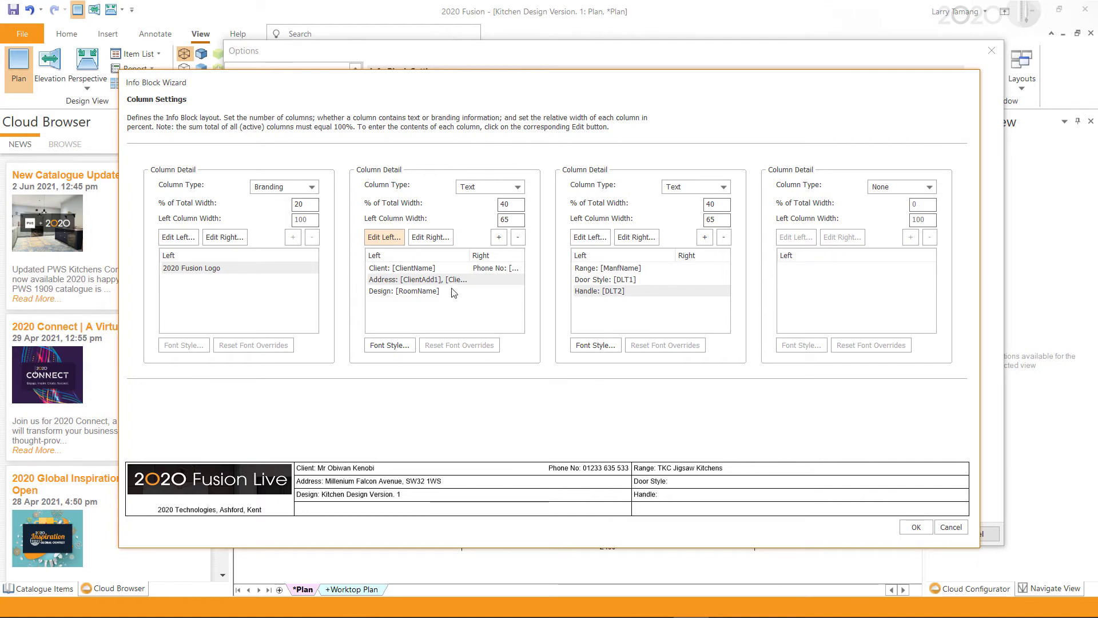
# Step: Put the [ClientEmail1] data tag in the Address row's right-hand cell
pyautogui.click(445, 238)
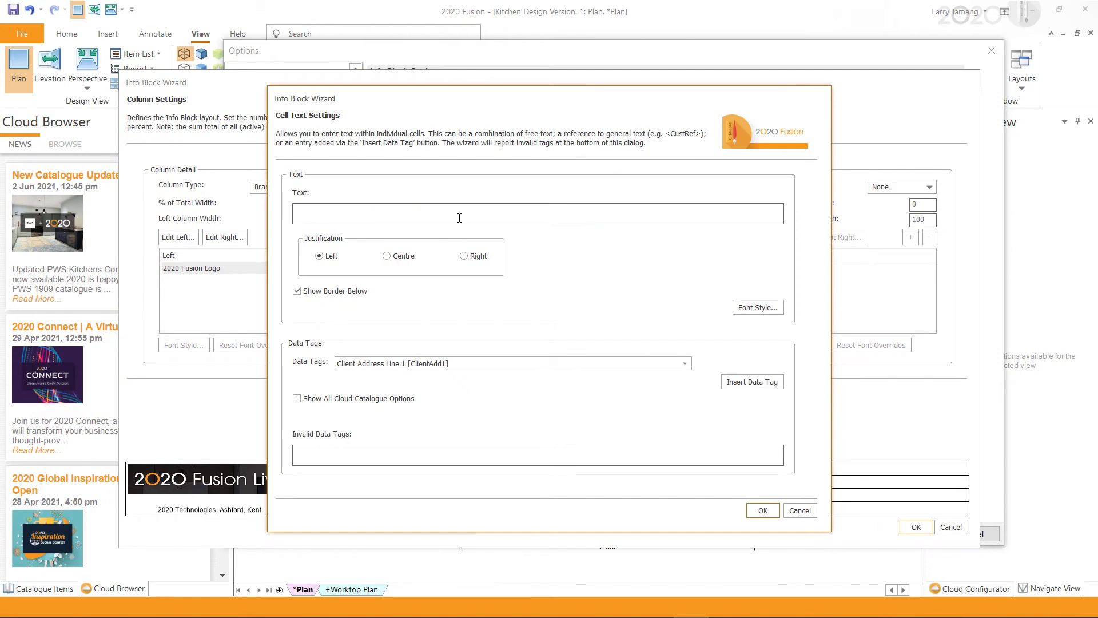
pyautogui.click(505, 365)
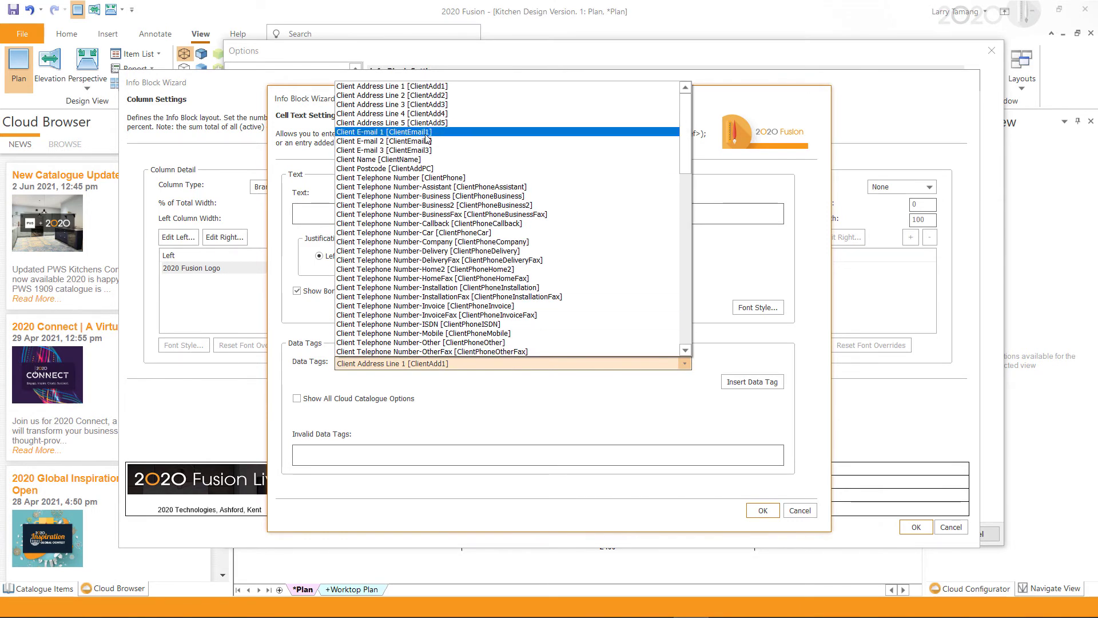
pyautogui.click(400, 132)
pyautogui.click(740, 383)
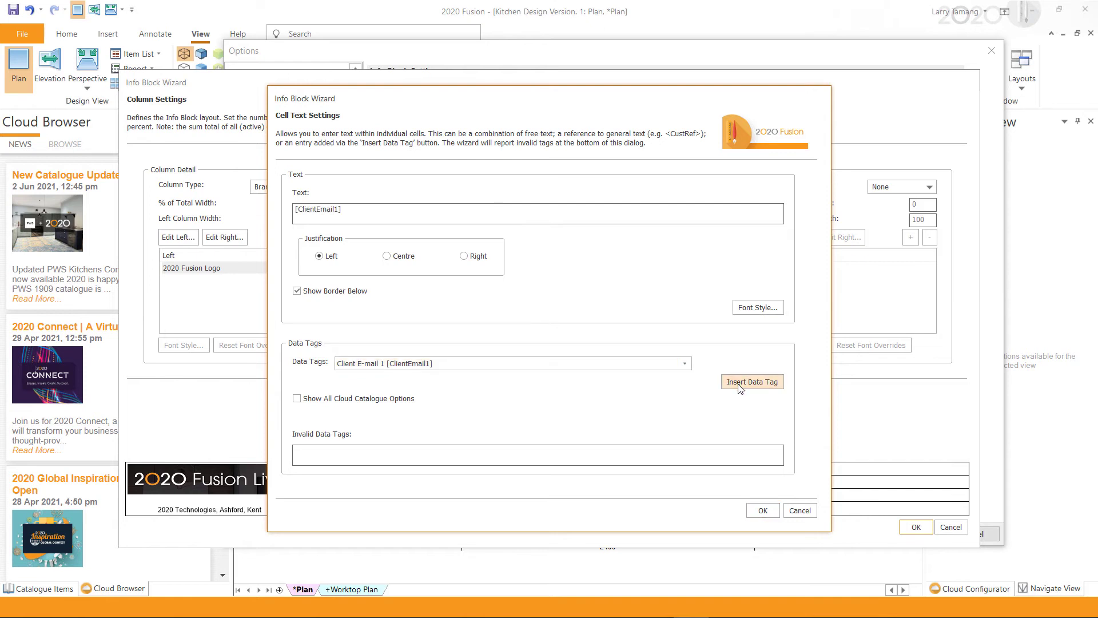
pyautogui.click(763, 510)
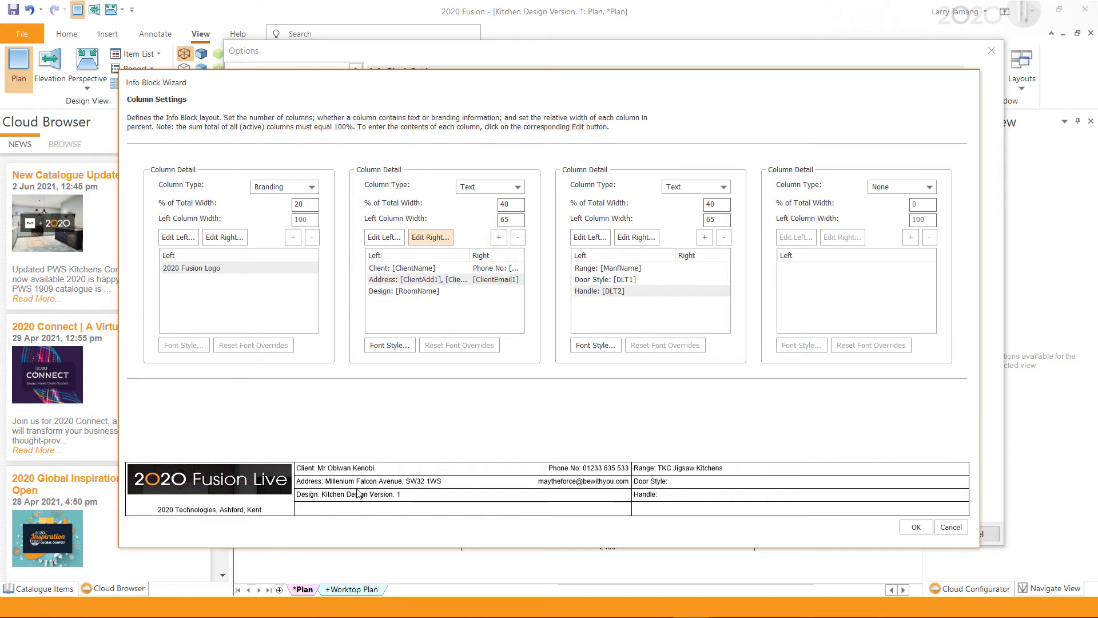
pyautogui.click(499, 237)
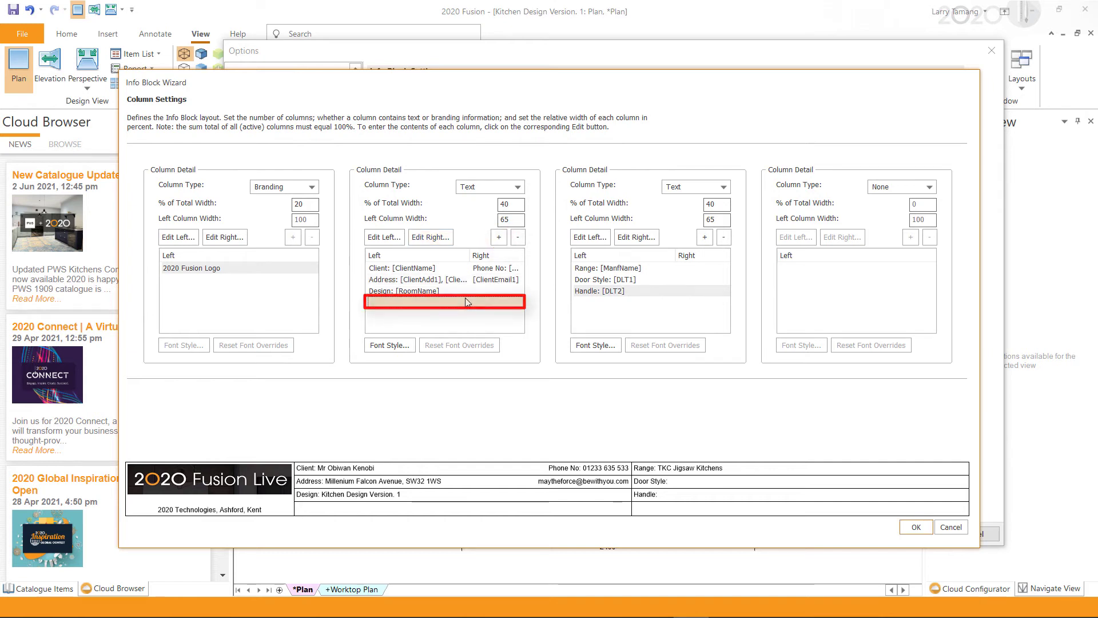
pyautogui.click(520, 239)
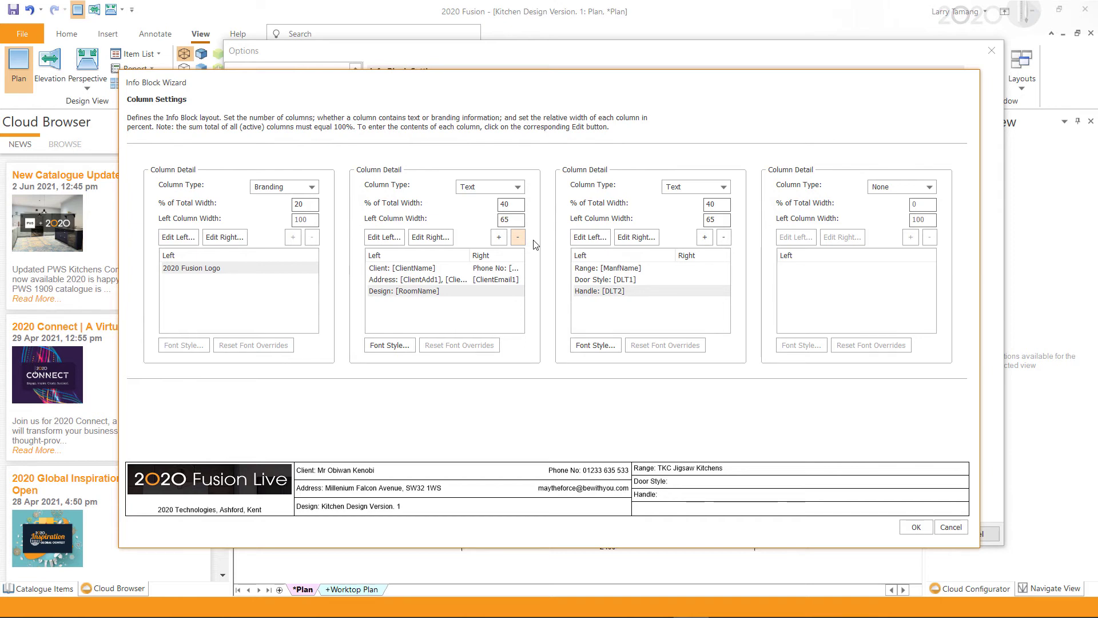
pyautogui.click(653, 269)
pyautogui.click(653, 269)
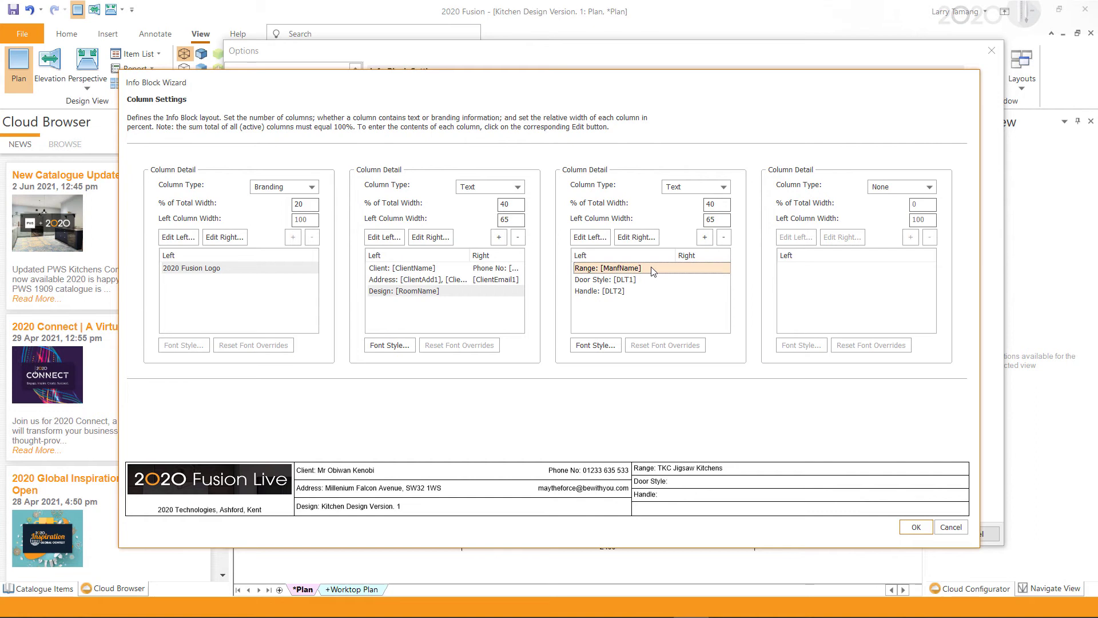
# Step: Rewrite the Door Style line as 'Door Style:' followed by the Door Choice tag
pyautogui.click(653, 280)
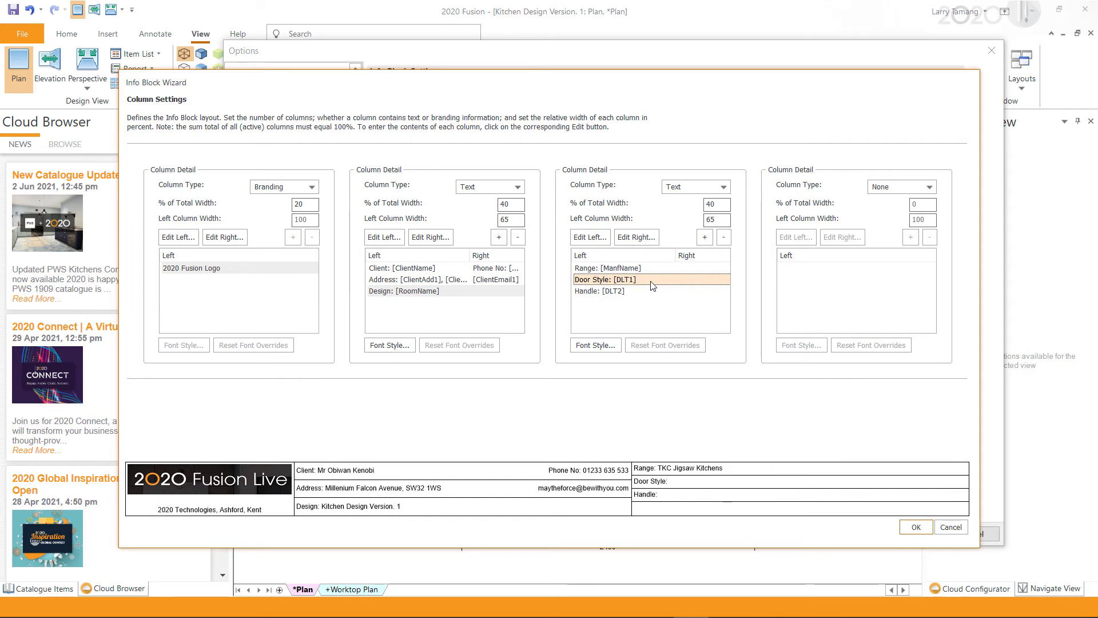
pyautogui.click(587, 238)
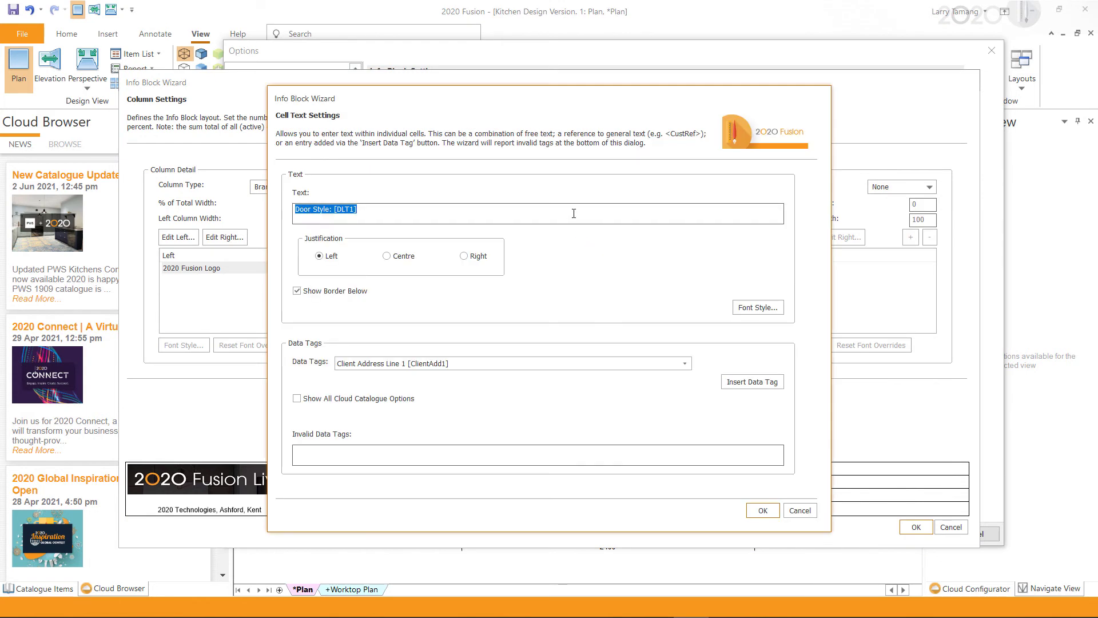
pyautogui.press('BackSpace')
pyautogui.write('Door Sty')
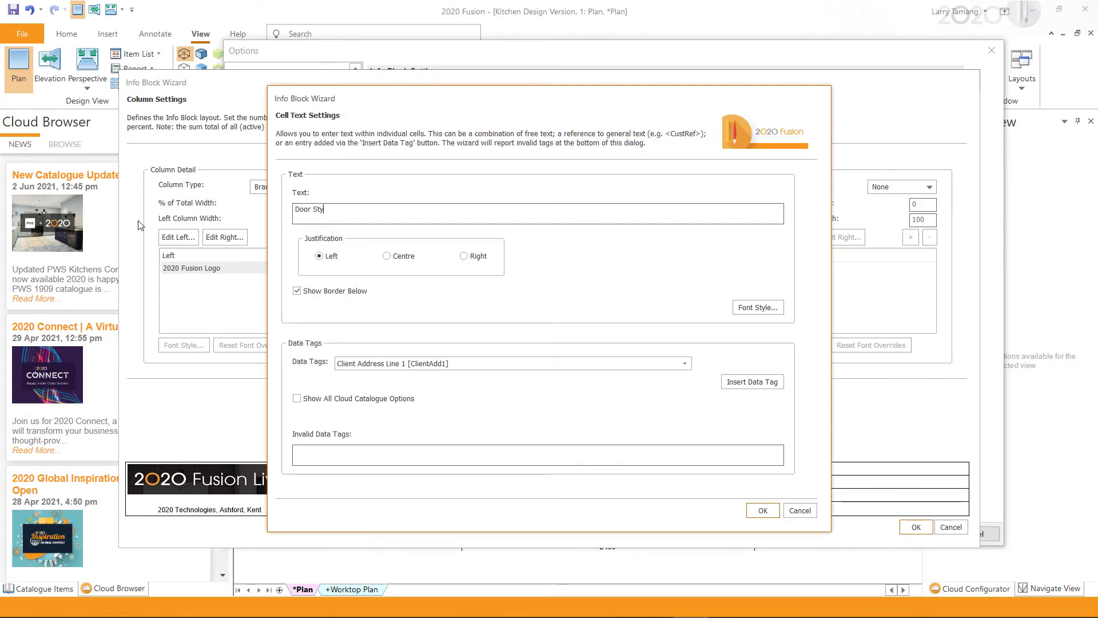
pyautogui.click(458, 366)
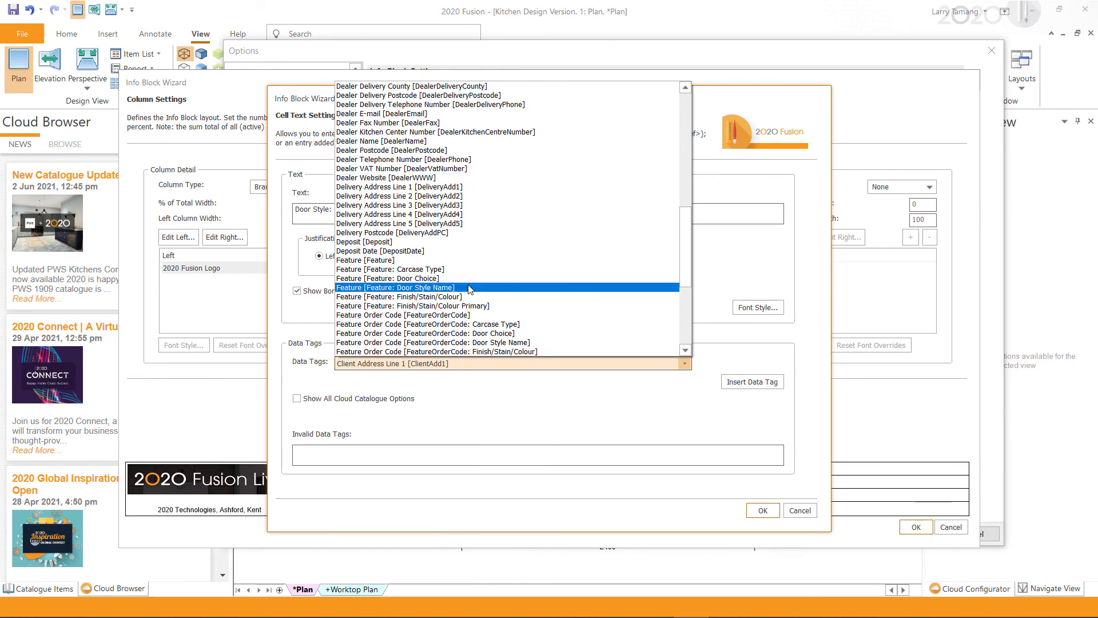
pyautogui.click(457, 279)
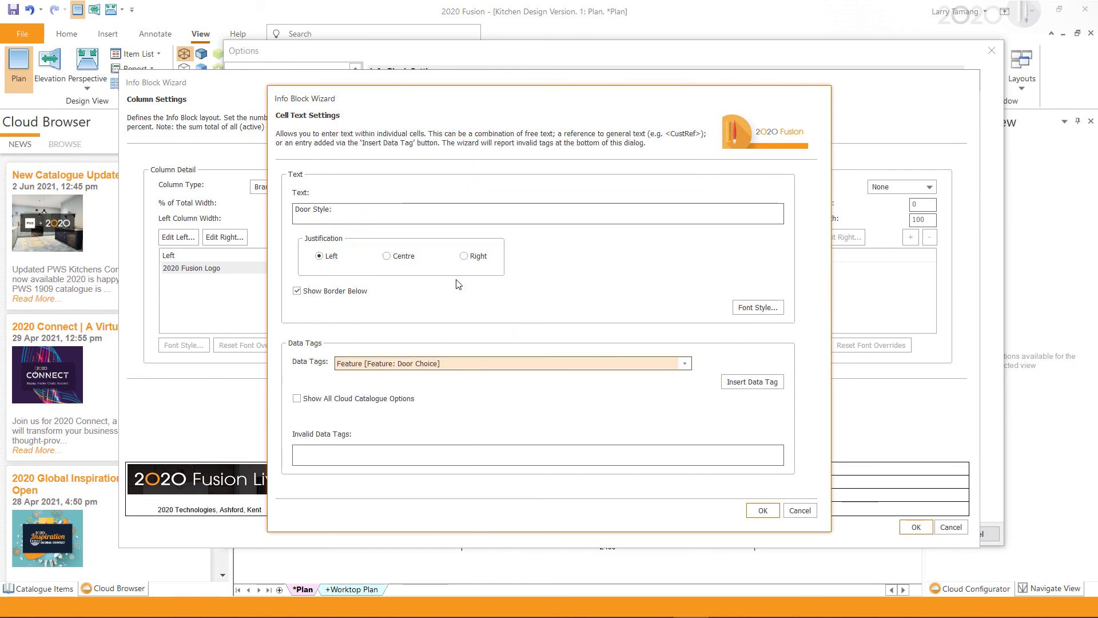
pyautogui.click(752, 381)
# Step: Append the Door Style Name and Finish/Stain/Colour Primary tags, slash-separated, and confirm
pyautogui.click(594, 206)
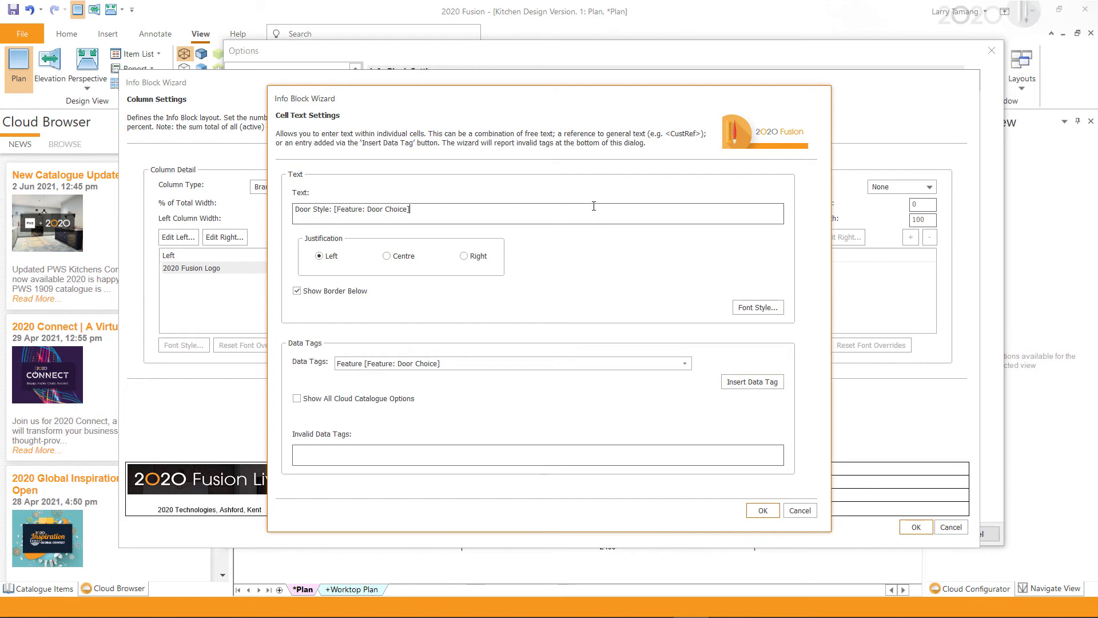
pyautogui.click(617, 364)
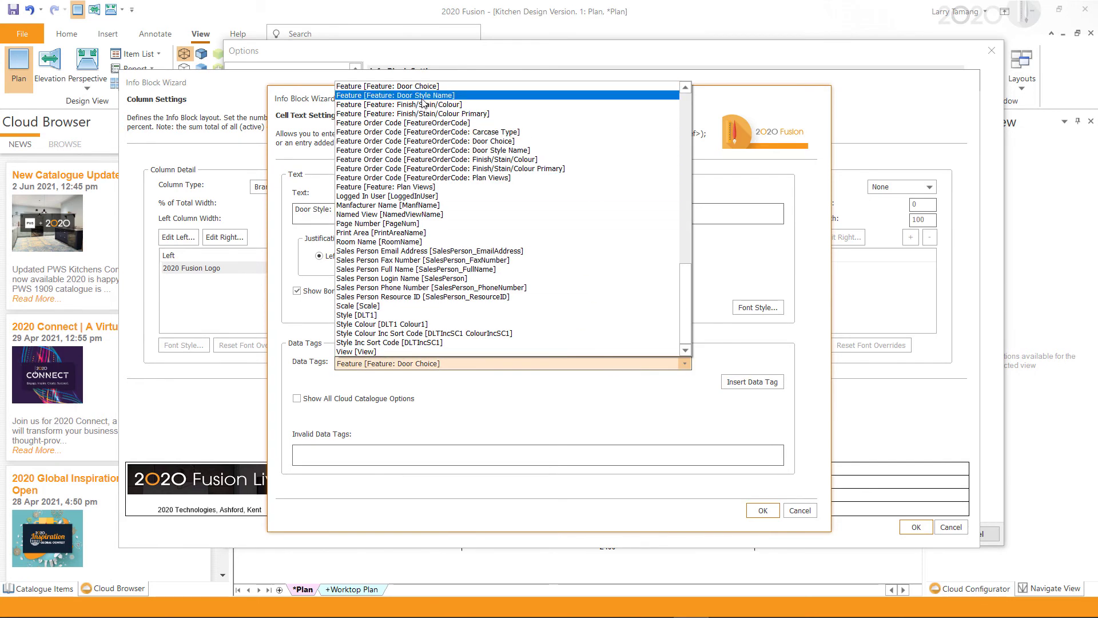
pyautogui.click(400, 95)
pyautogui.click(772, 383)
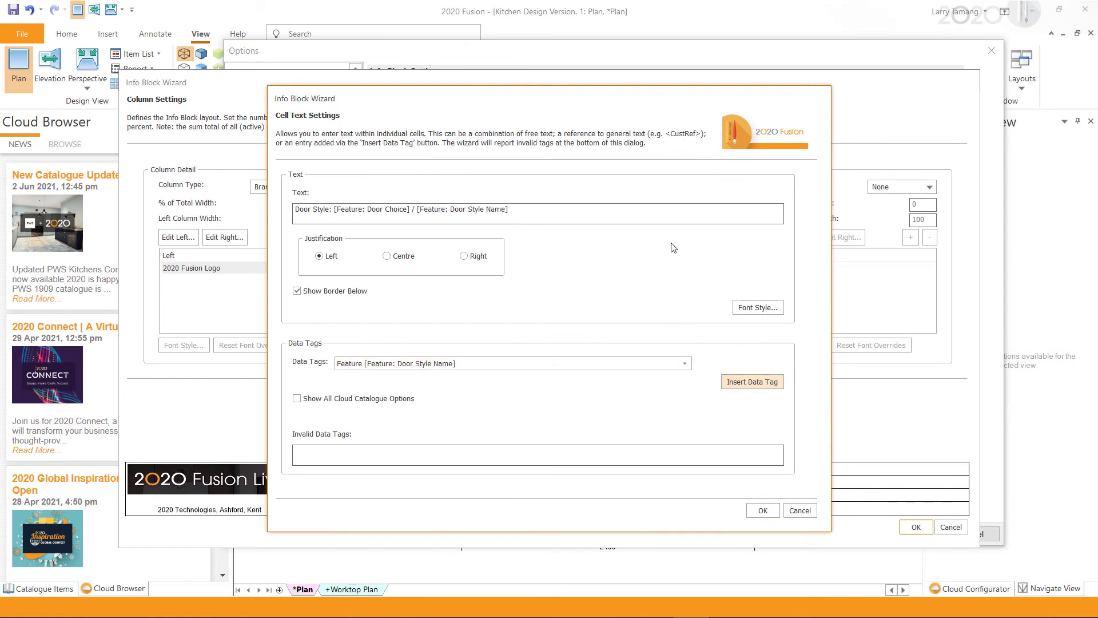
pyautogui.click(677, 214)
pyautogui.click(678, 215)
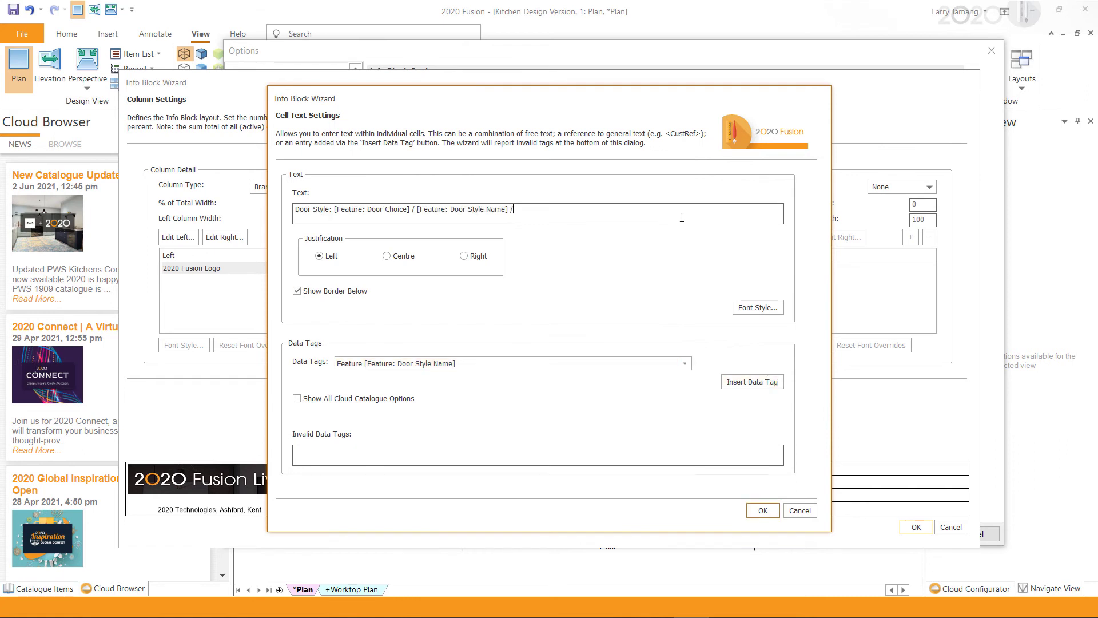
pyautogui.click(684, 364)
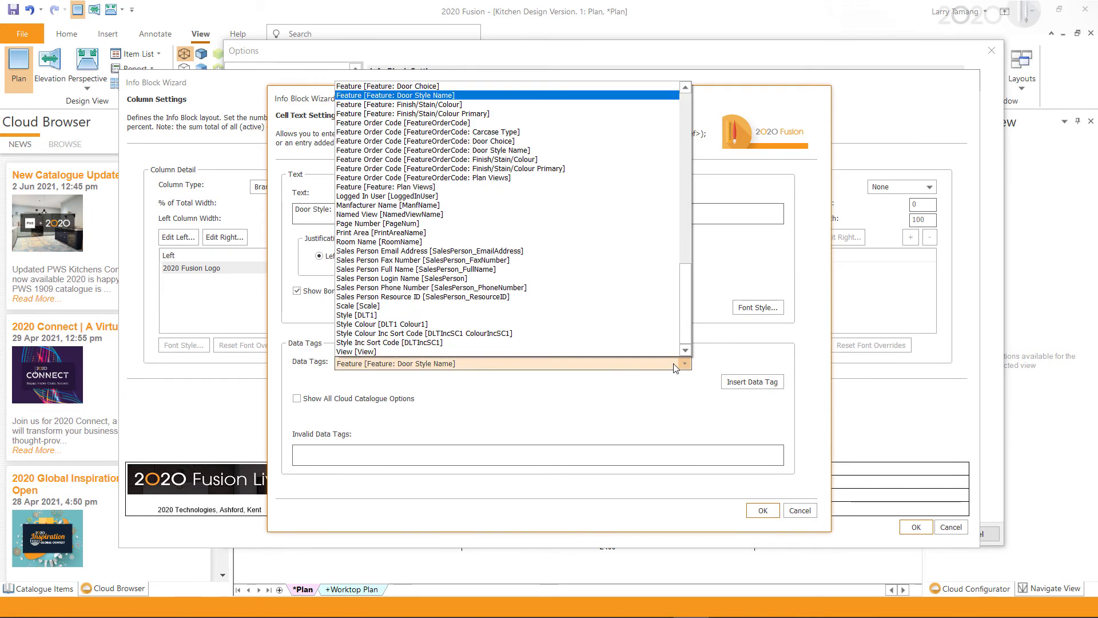
pyautogui.click(488, 114)
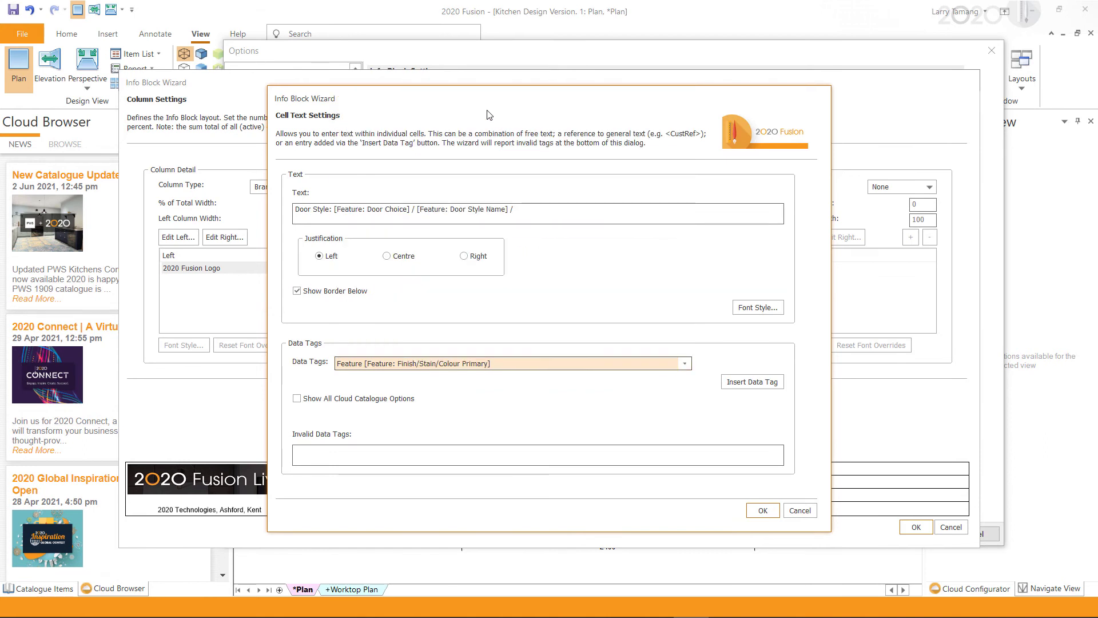
pyautogui.click(749, 384)
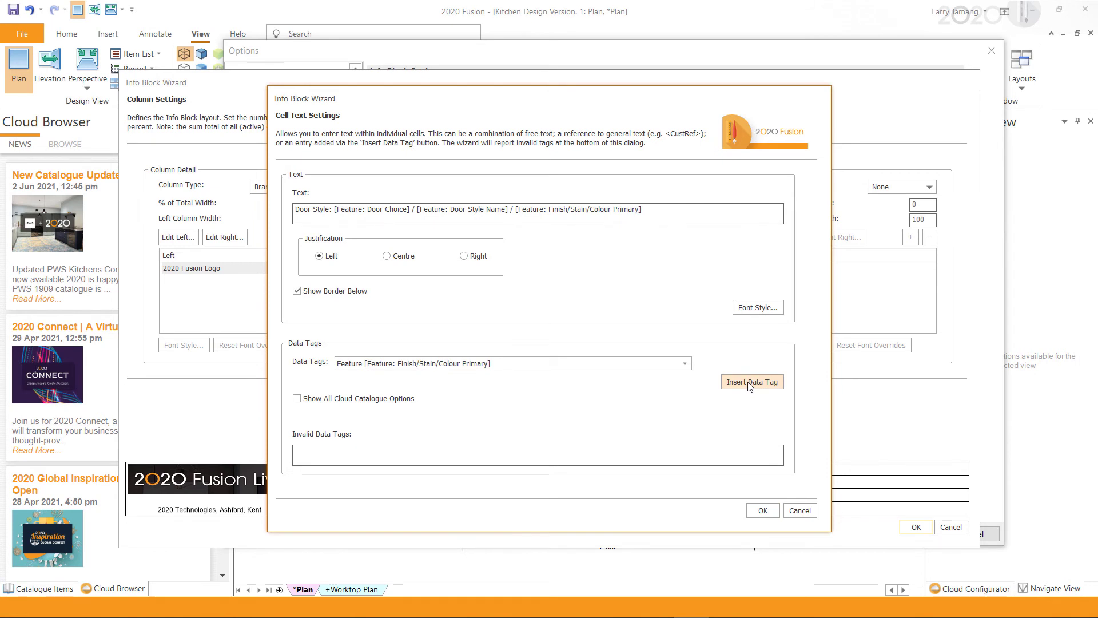
pyautogui.click(754, 510)
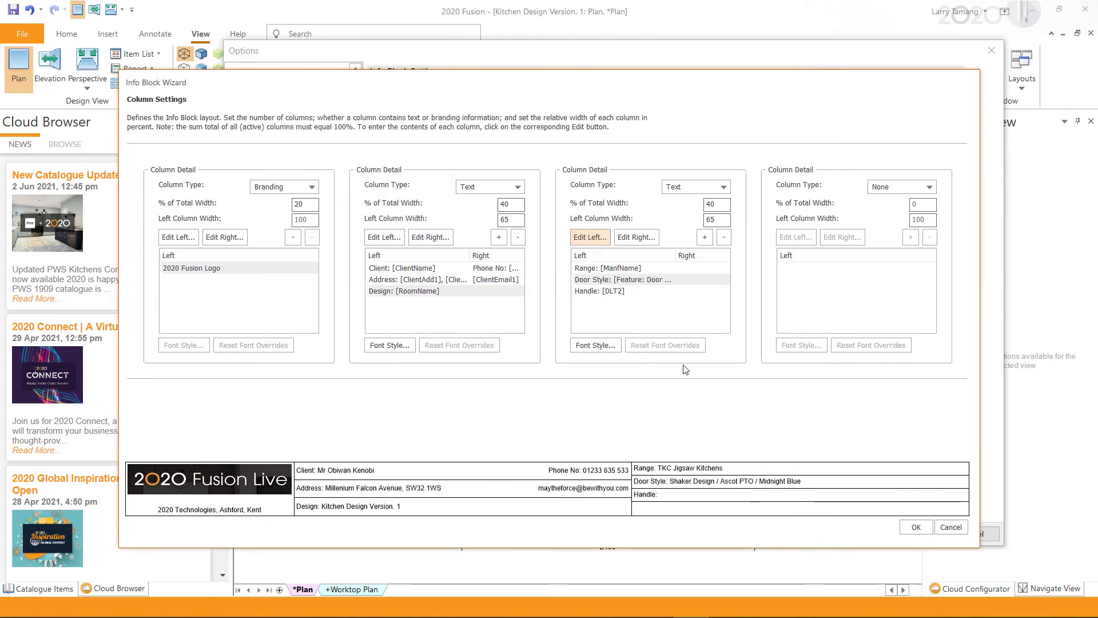
# Step: Change the Handle line to 'Disclaimer: The rendered images are for training purposes only.'
pyautogui.click(622, 291)
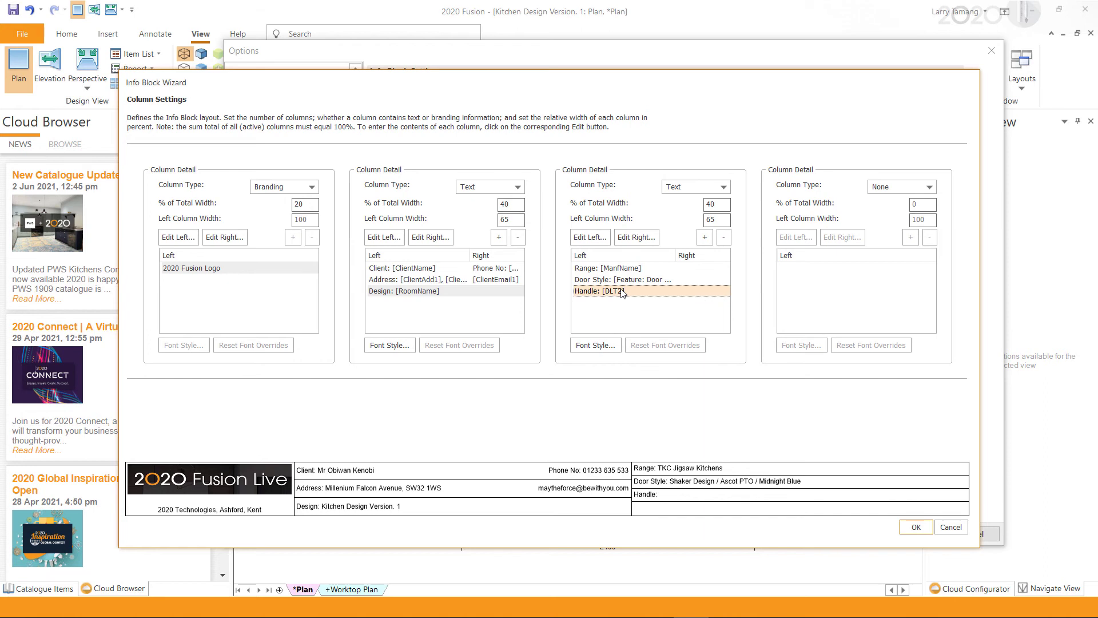
pyautogui.click(592, 238)
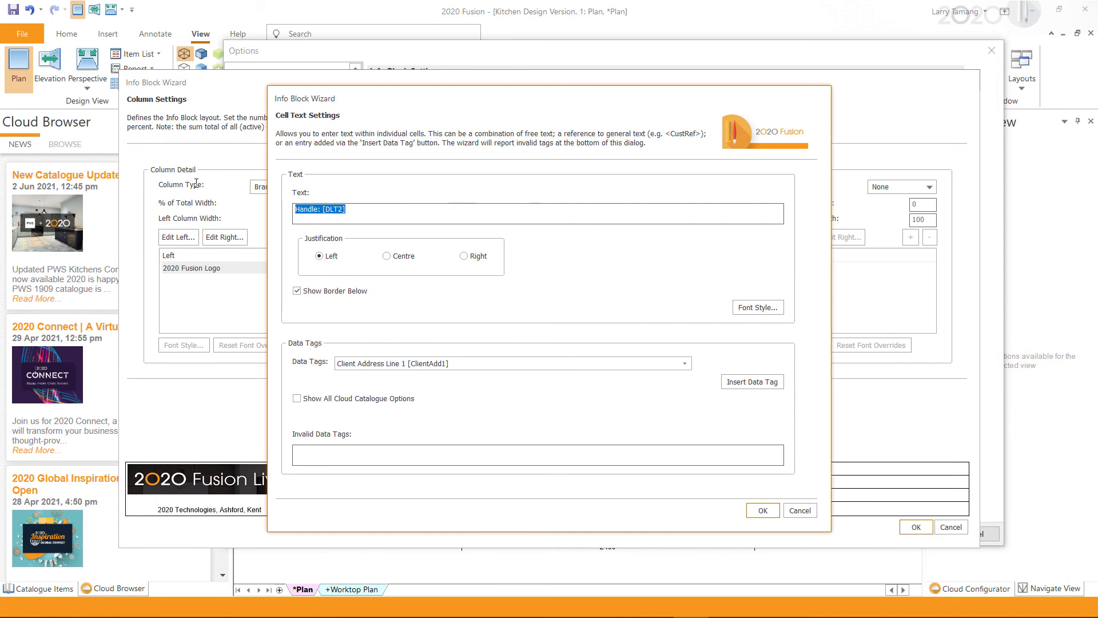
pyautogui.press('BackSpace')
pyautogui.write('Disclaimer: The re')
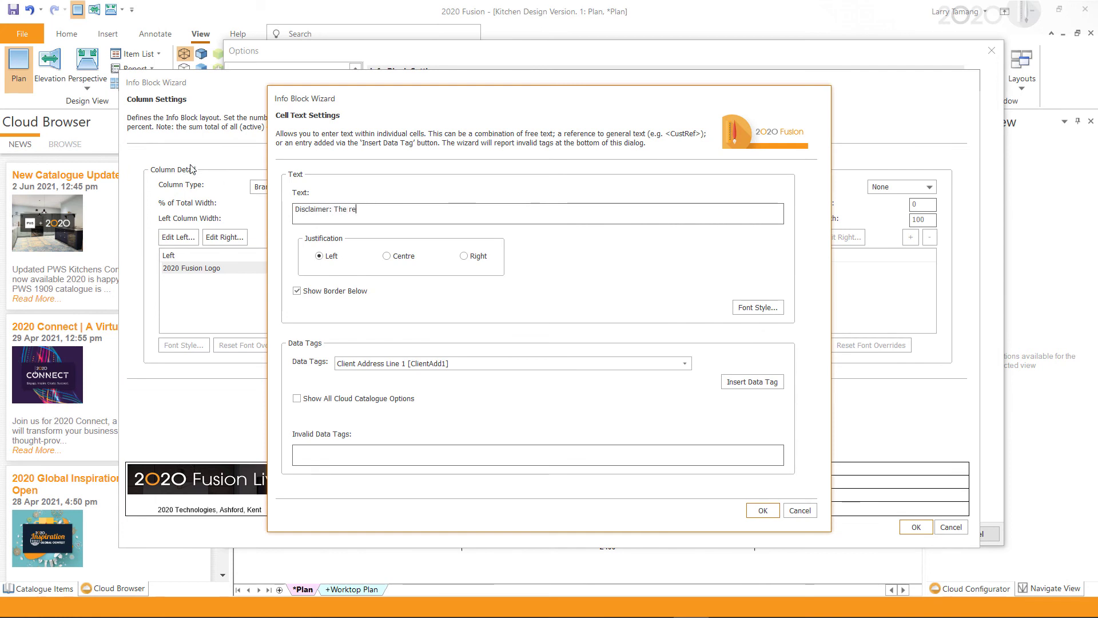
pyautogui.write('ndered images are for training purposes only.')
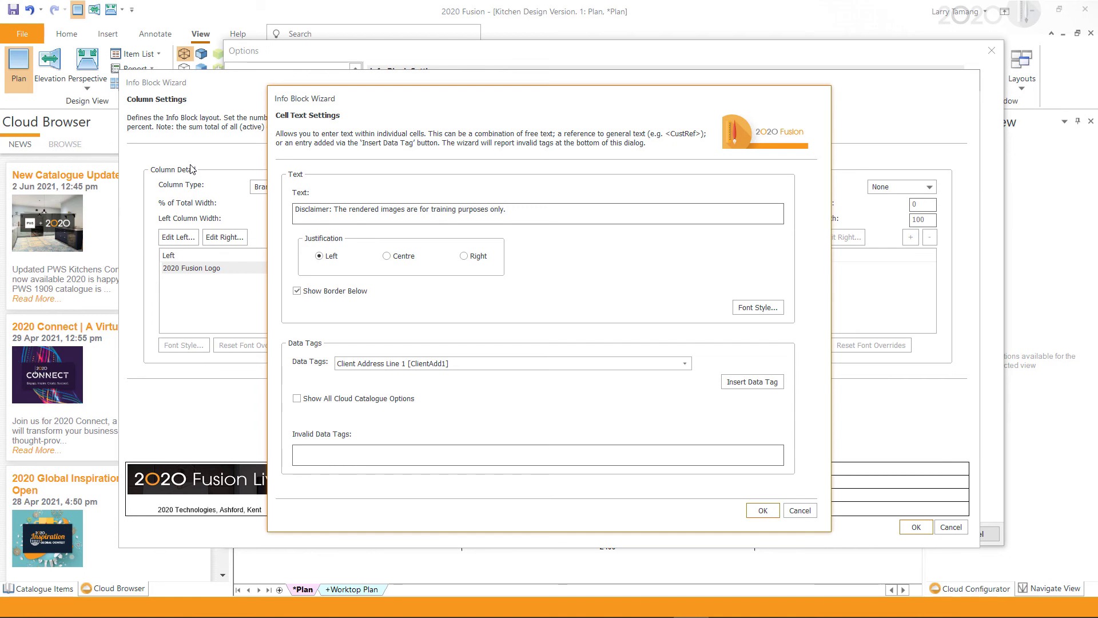
pyautogui.click(753, 518)
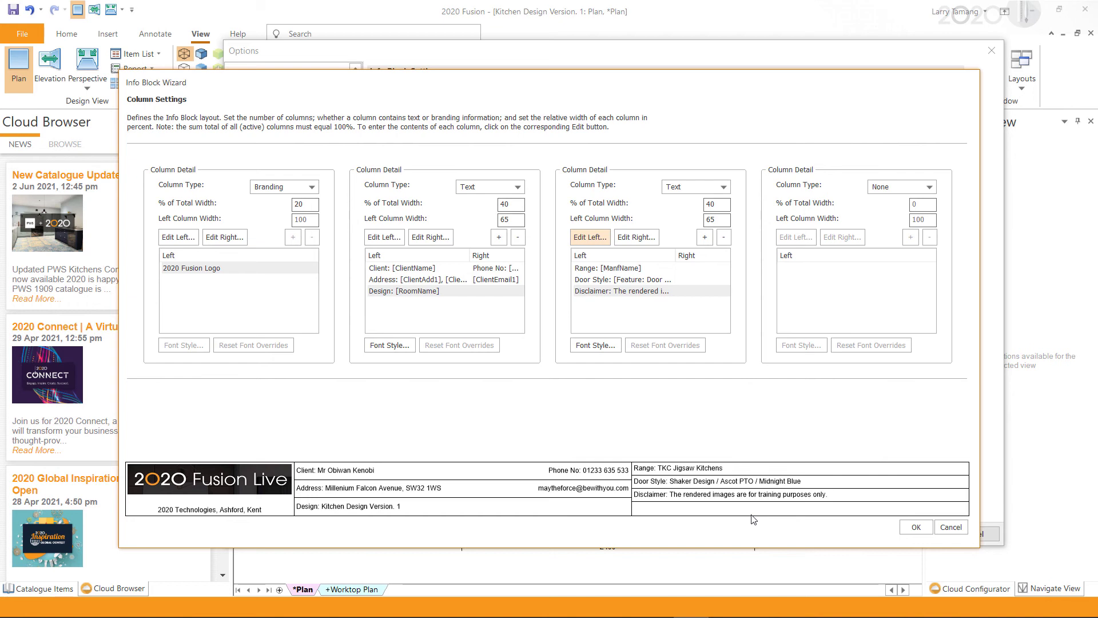
# Step: Put a right-aligned 'Date: [Date]' tag in the disclaimer row's right-hand cell
pyautogui.click(652, 245)
pyautogui.click(652, 245)
pyautogui.write('Date:')
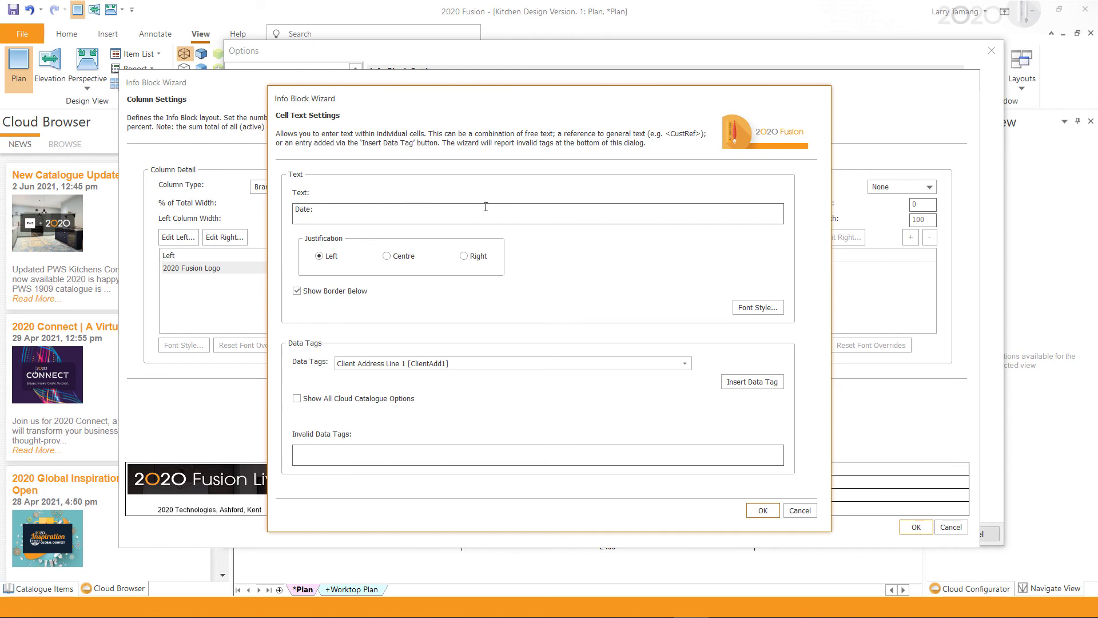
pyautogui.click(489, 366)
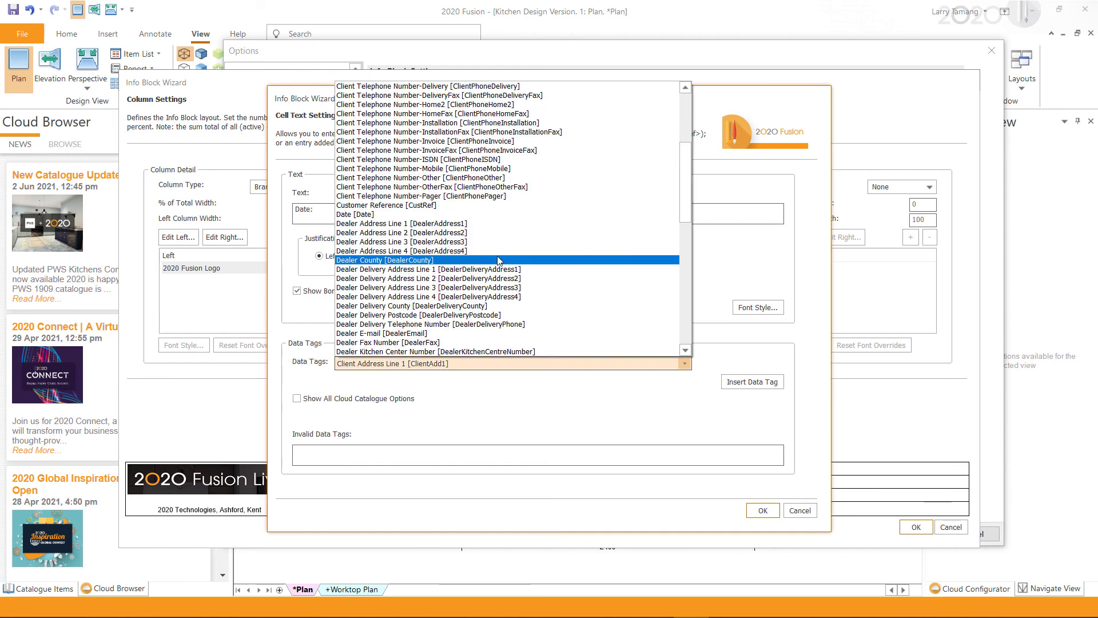
pyautogui.click(502, 215)
pyautogui.click(761, 387)
pyautogui.click(464, 257)
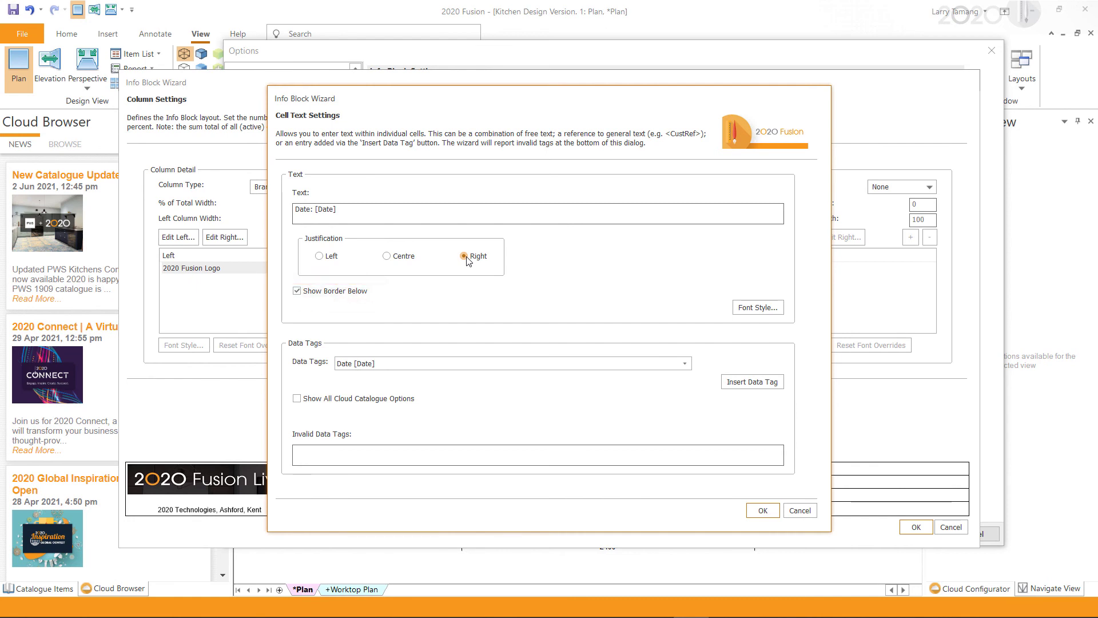
pyautogui.click(762, 511)
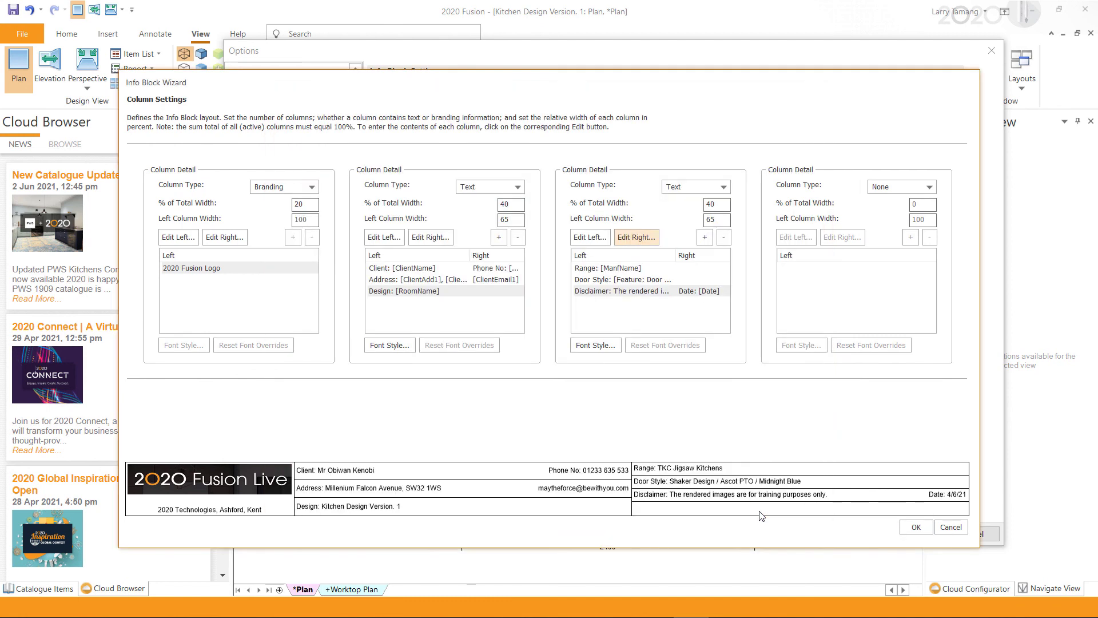
pyautogui.click(669, 302)
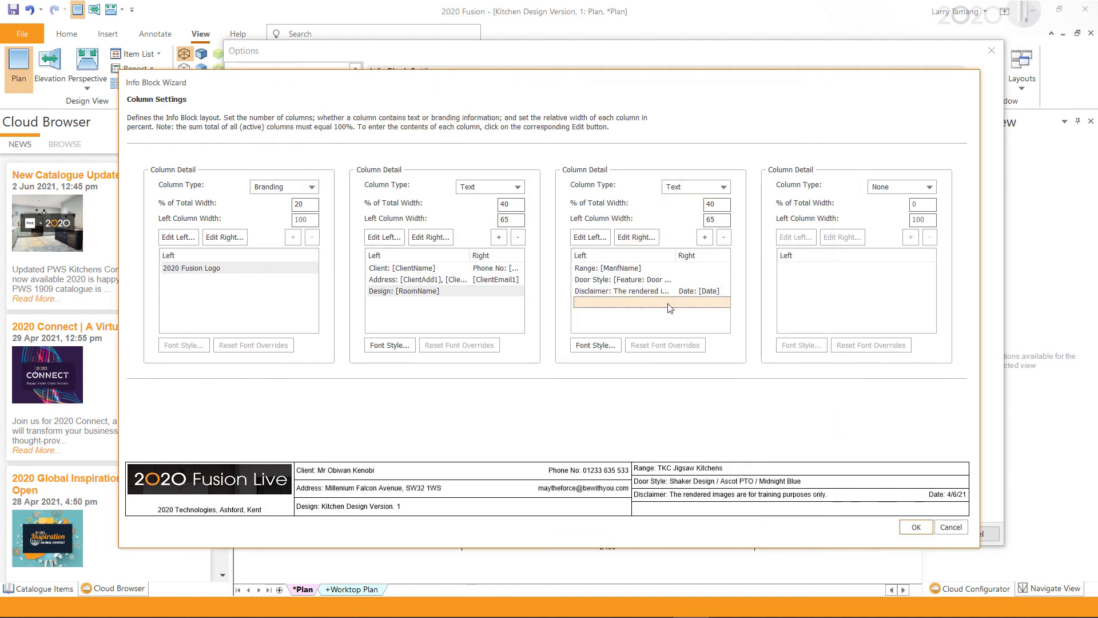
# Step: Delete the empty row and set font size 10 for the client and range columns
pyautogui.click(725, 238)
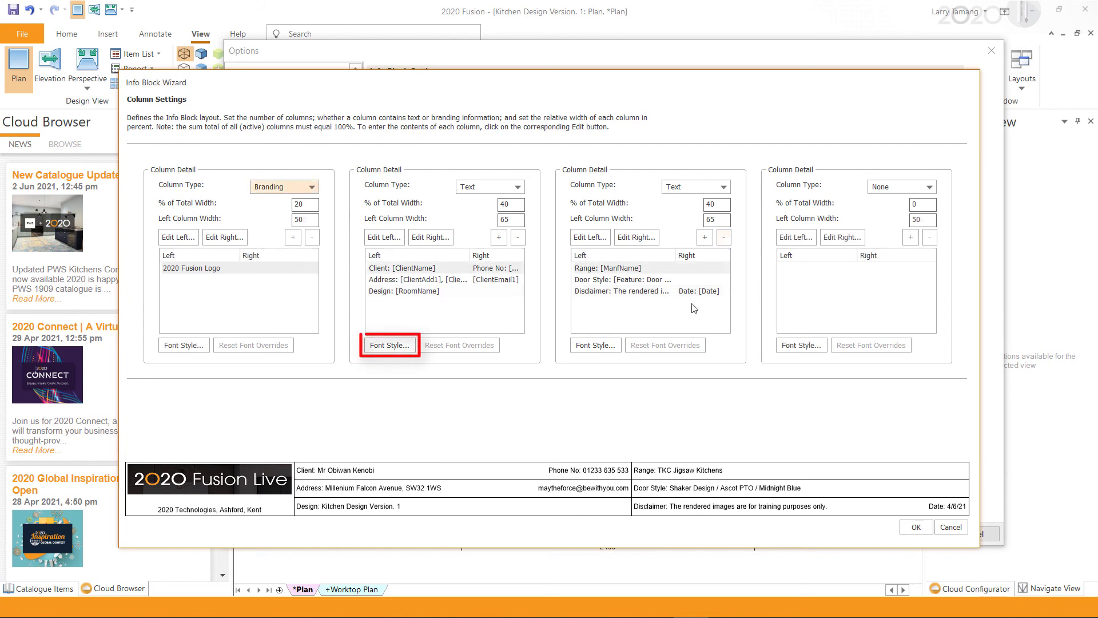
pyautogui.click(404, 346)
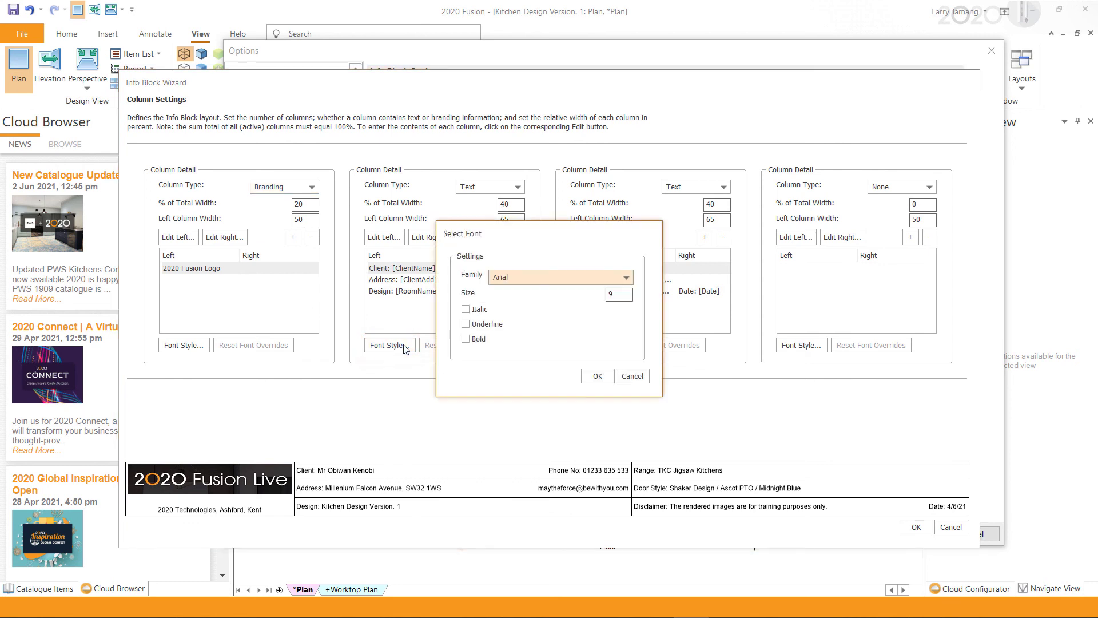
pyautogui.doubleClick(625, 293)
pyautogui.click(598, 376)
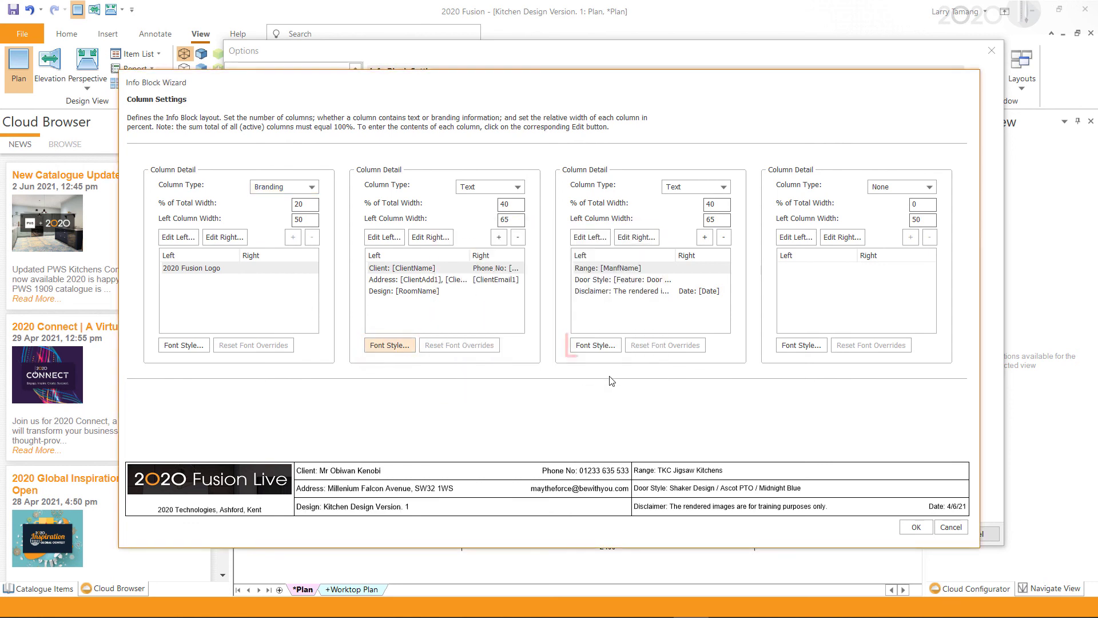
pyautogui.click(607, 345)
pyautogui.doubleClick(618, 295)
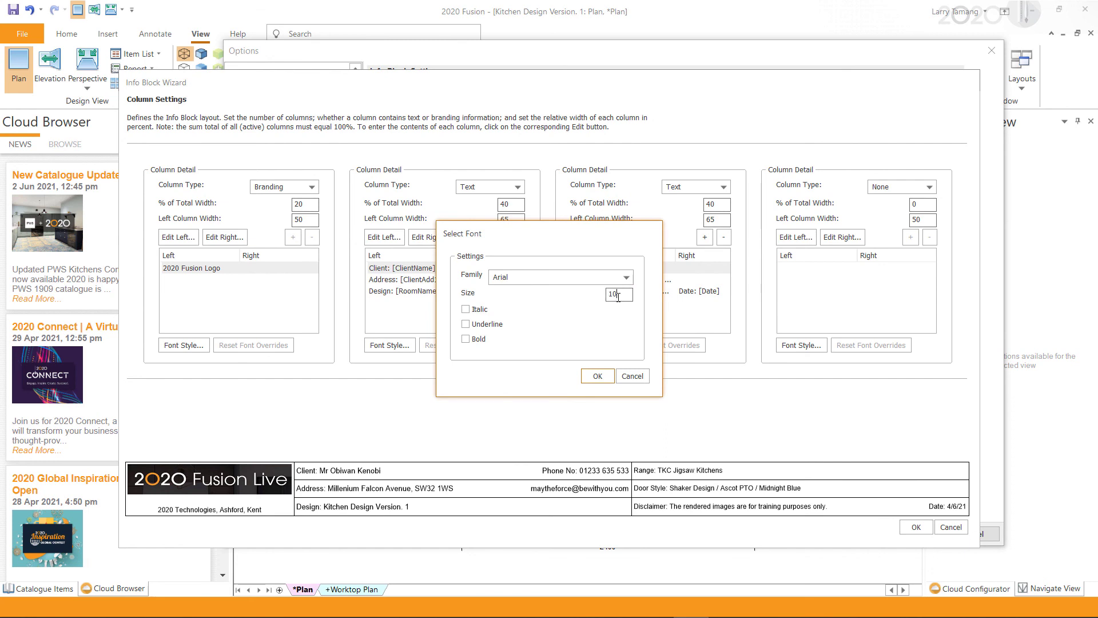
pyautogui.click(597, 375)
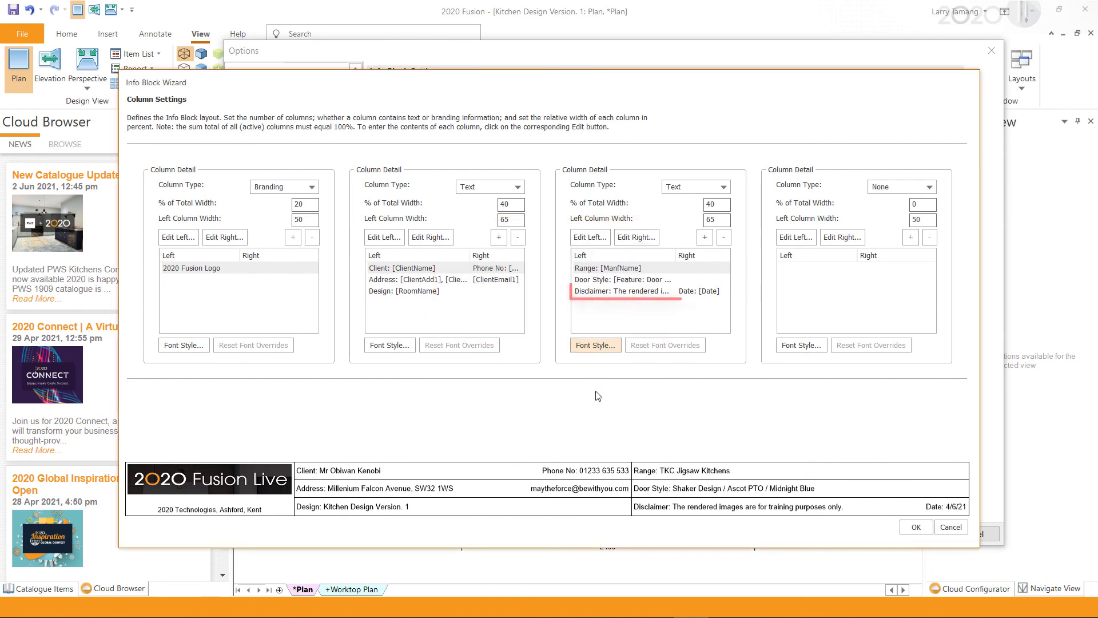
# Step: Make the disclaimer text bold and underlined, then save the info block layout
pyautogui.click(621, 293)
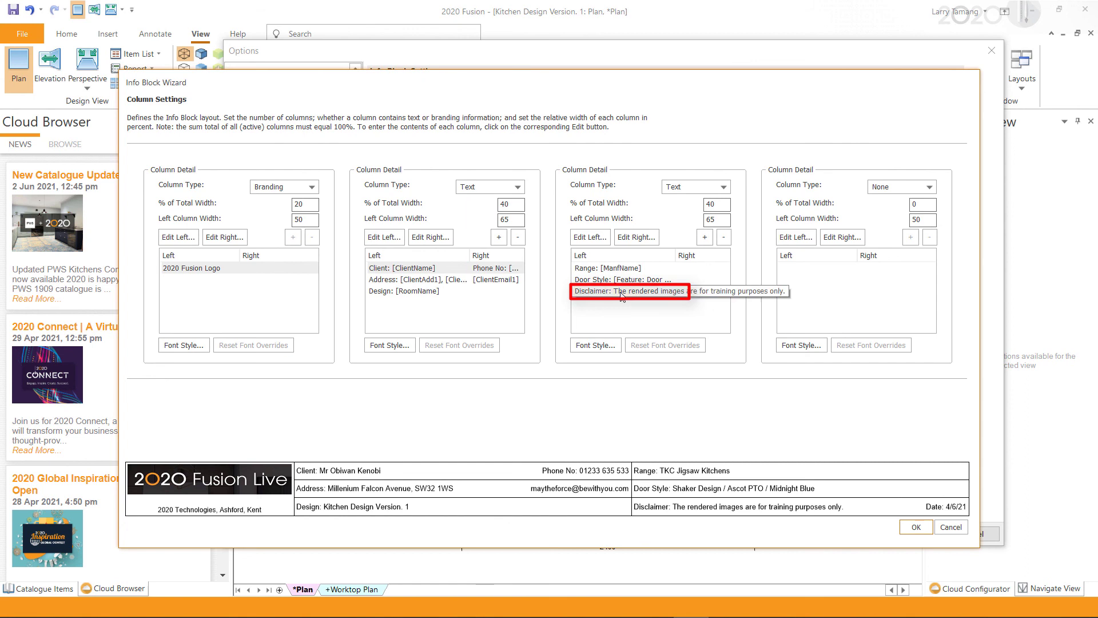
pyautogui.click(591, 237)
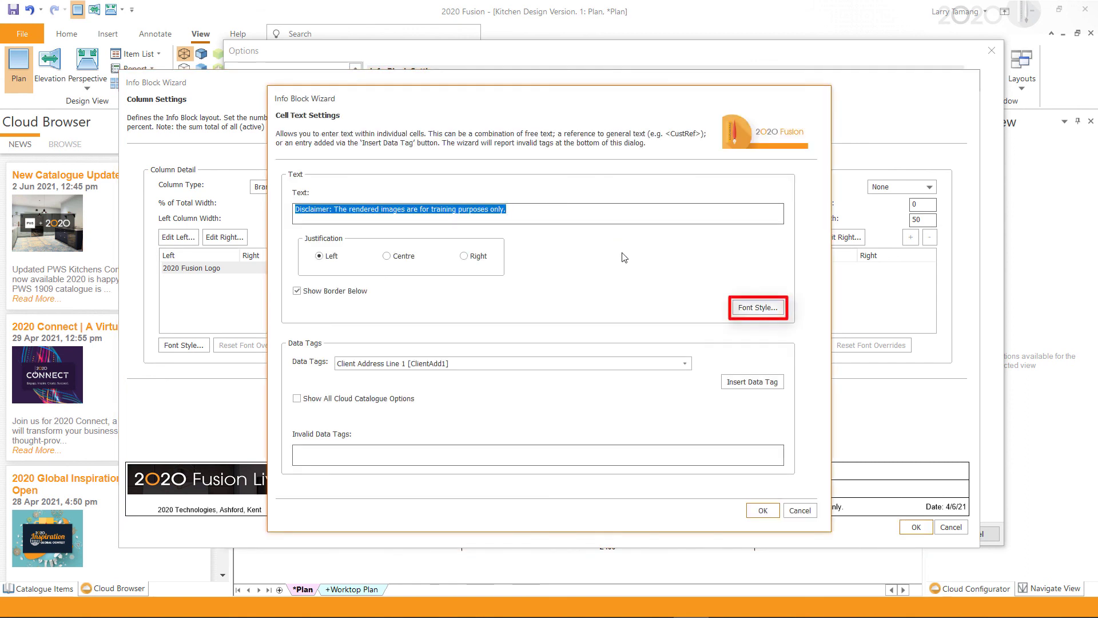
pyautogui.click(761, 309)
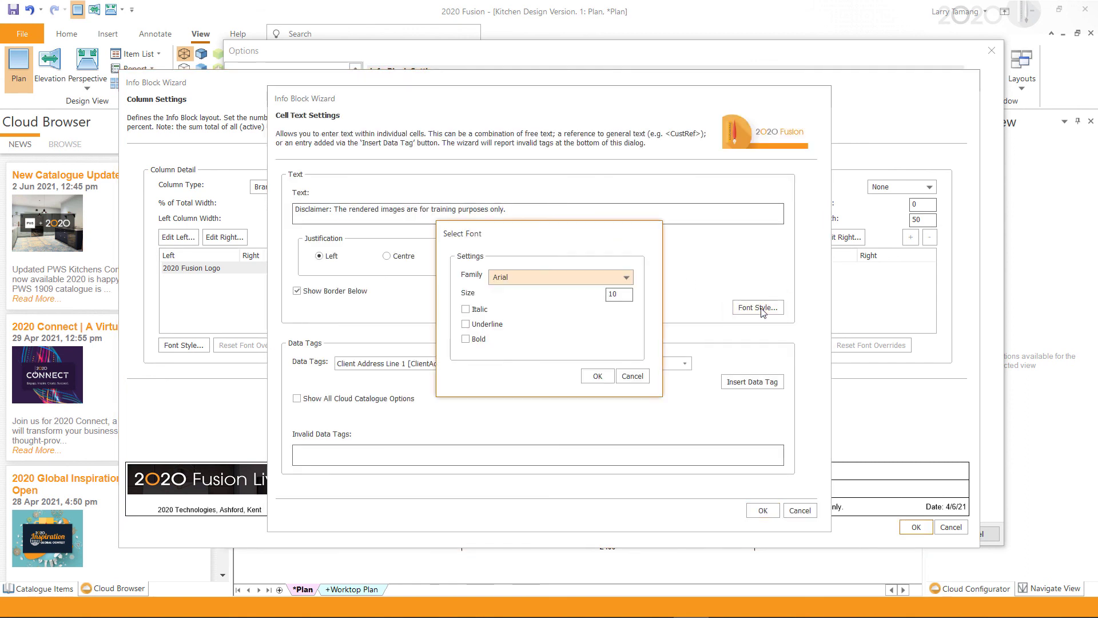
pyautogui.click(476, 340)
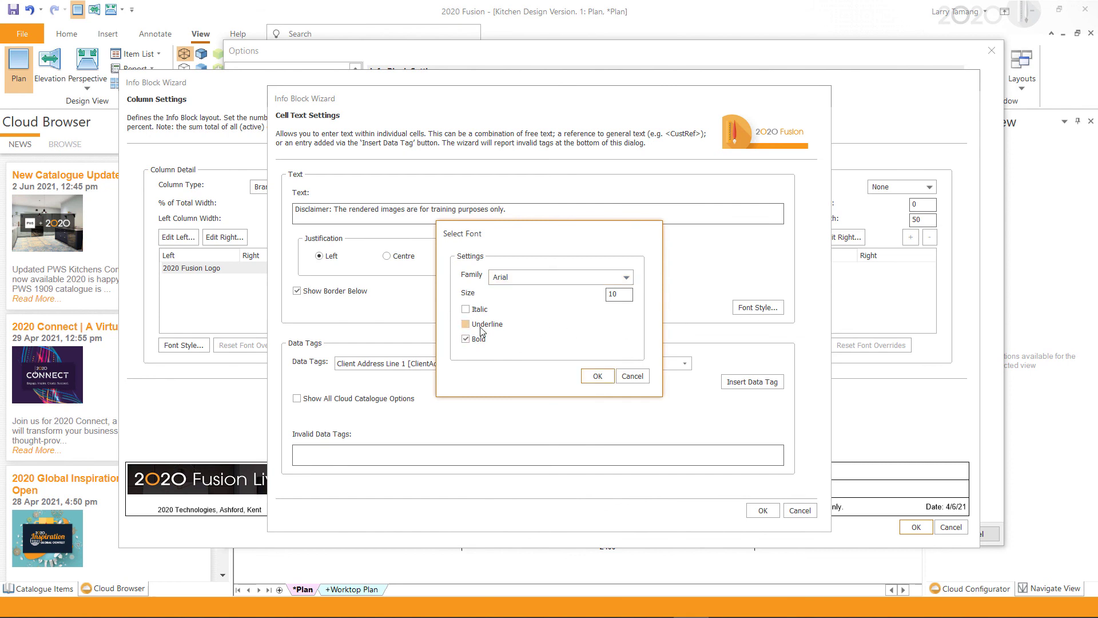
pyautogui.click(597, 376)
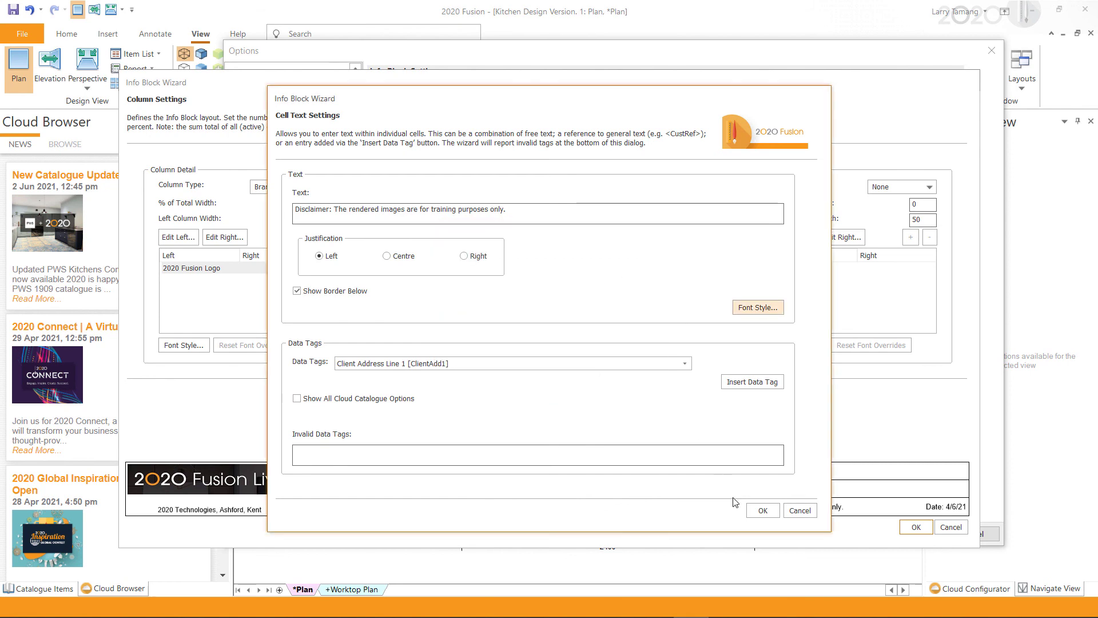
pyautogui.click(752, 512)
pyautogui.click(915, 527)
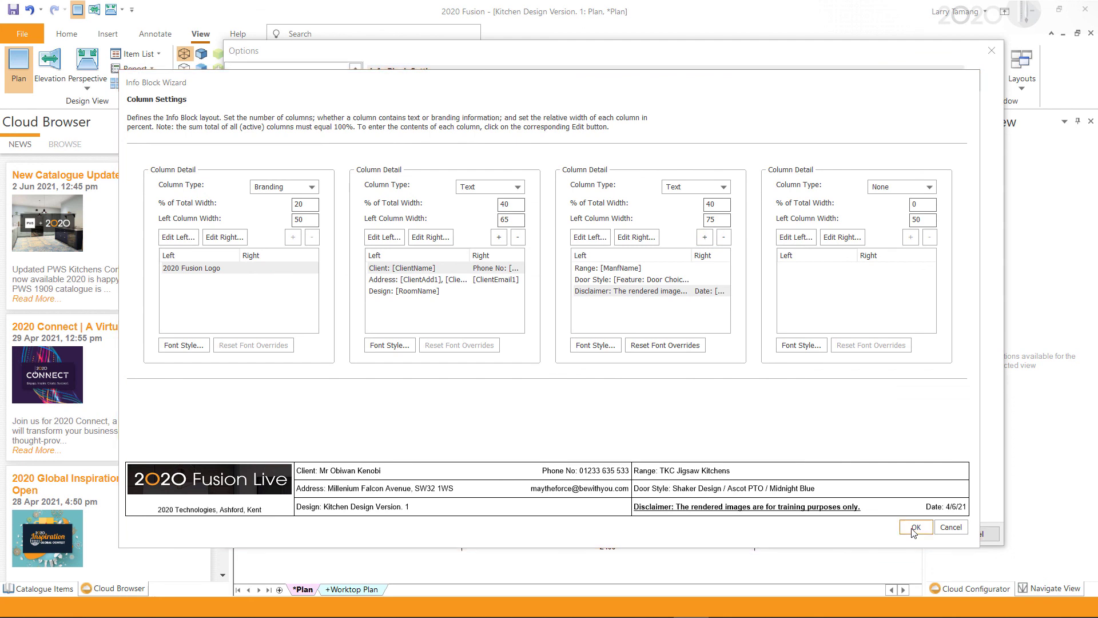
pyautogui.click(624, 342)
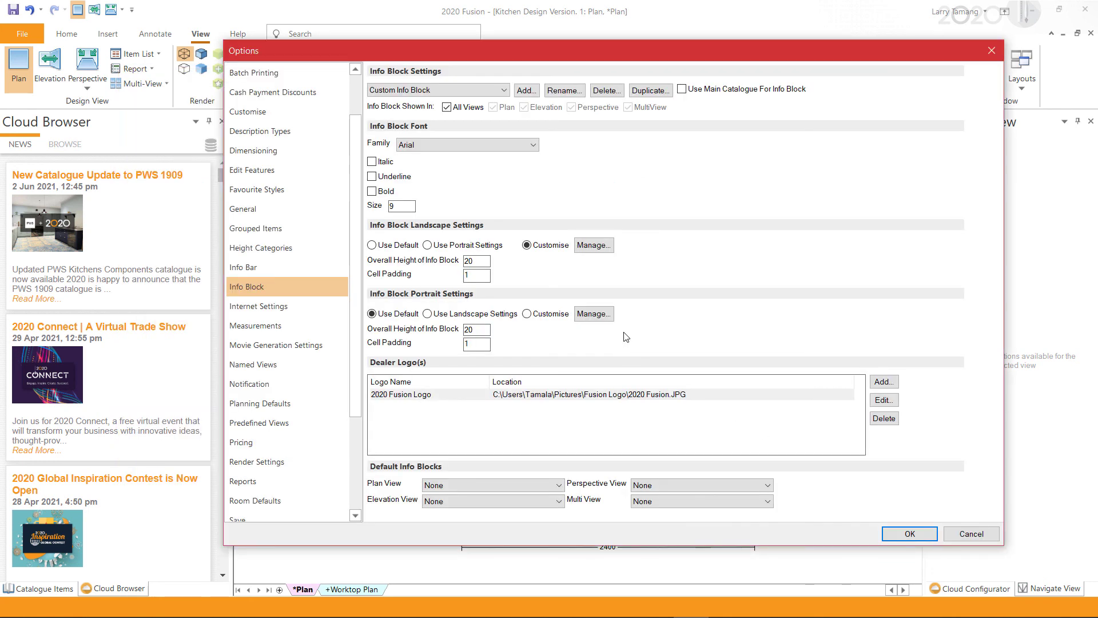
# Step: Keep the plan and perspective default info blocks unchanged and close Options
pyautogui.click(559, 485)
pyautogui.click(560, 485)
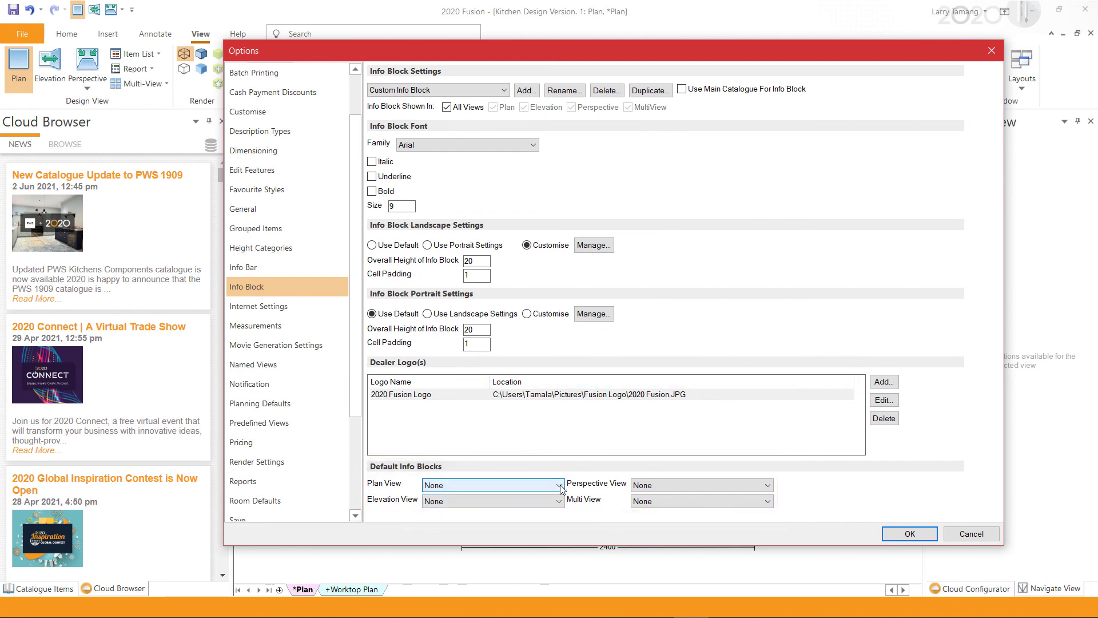
pyautogui.click(767, 485)
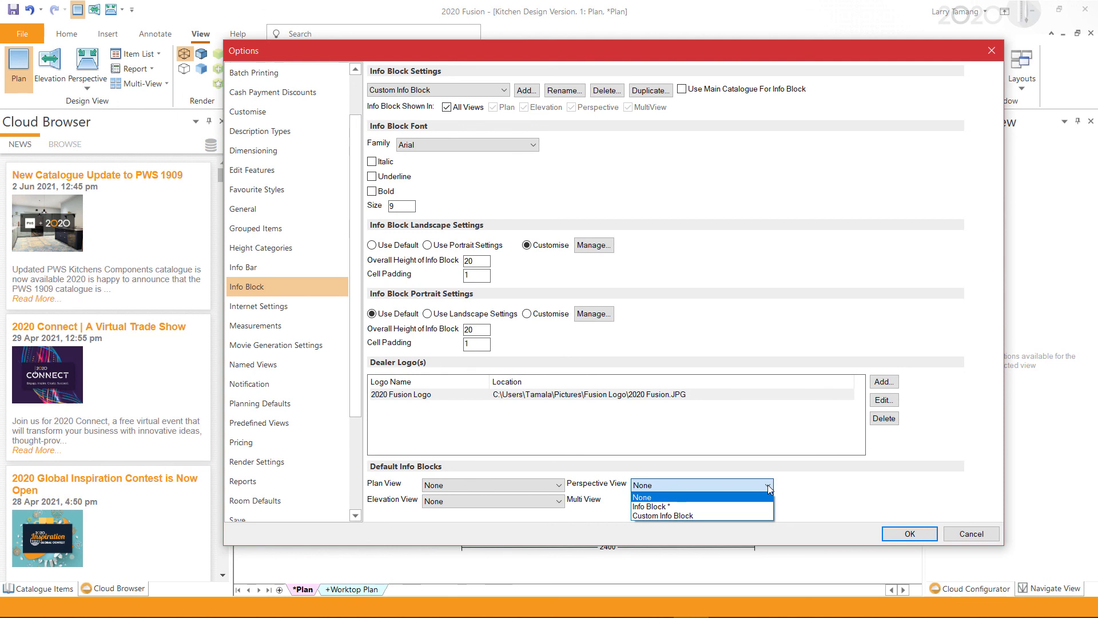
pyautogui.click(767, 485)
pyautogui.click(911, 534)
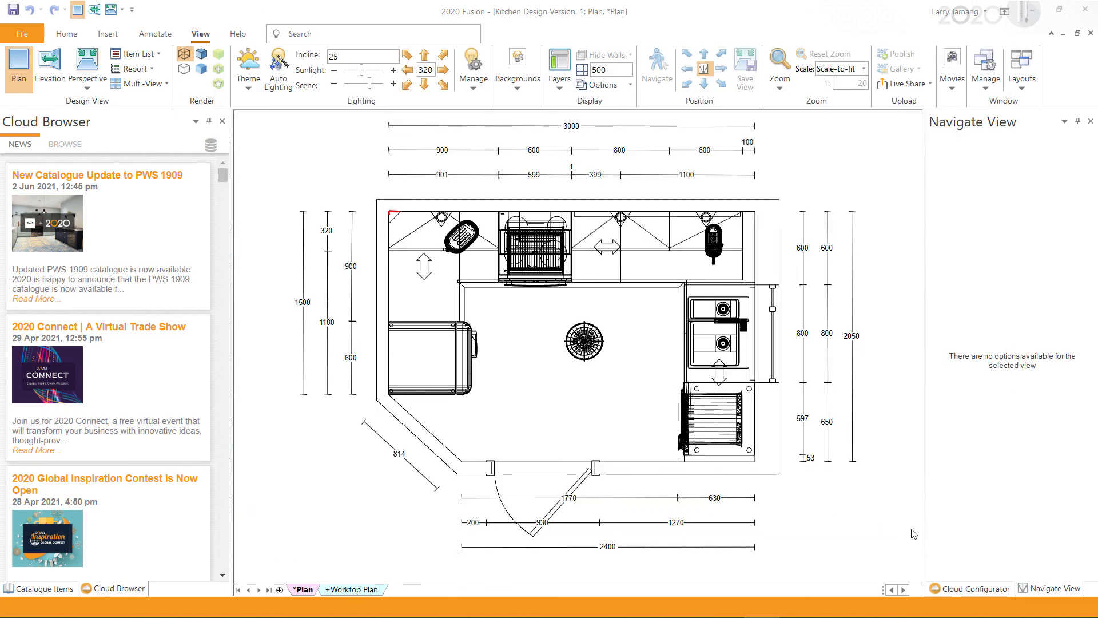
# Step: Print-preview the plan to check the custom info block, then return to the plan
pyautogui.click(28, 39)
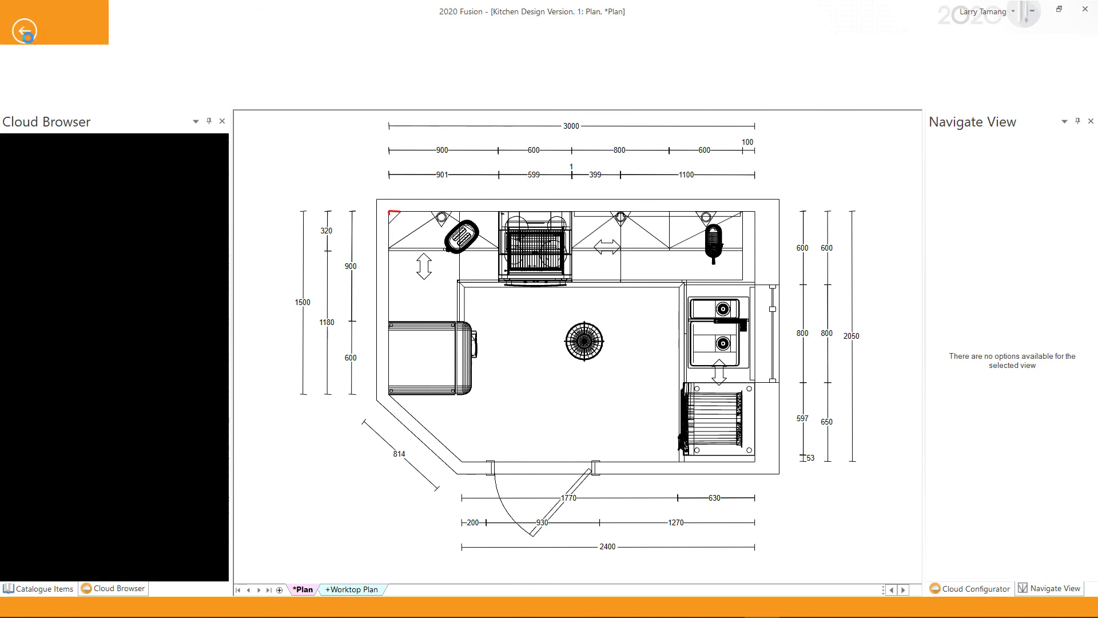
pyautogui.click(35, 271)
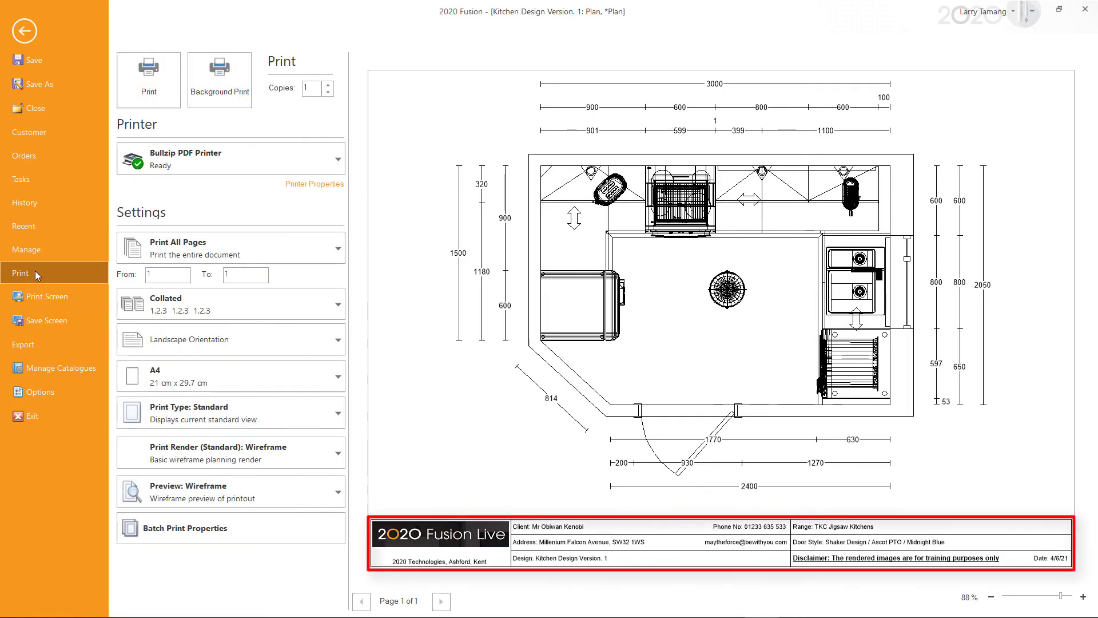
pyautogui.click(23, 34)
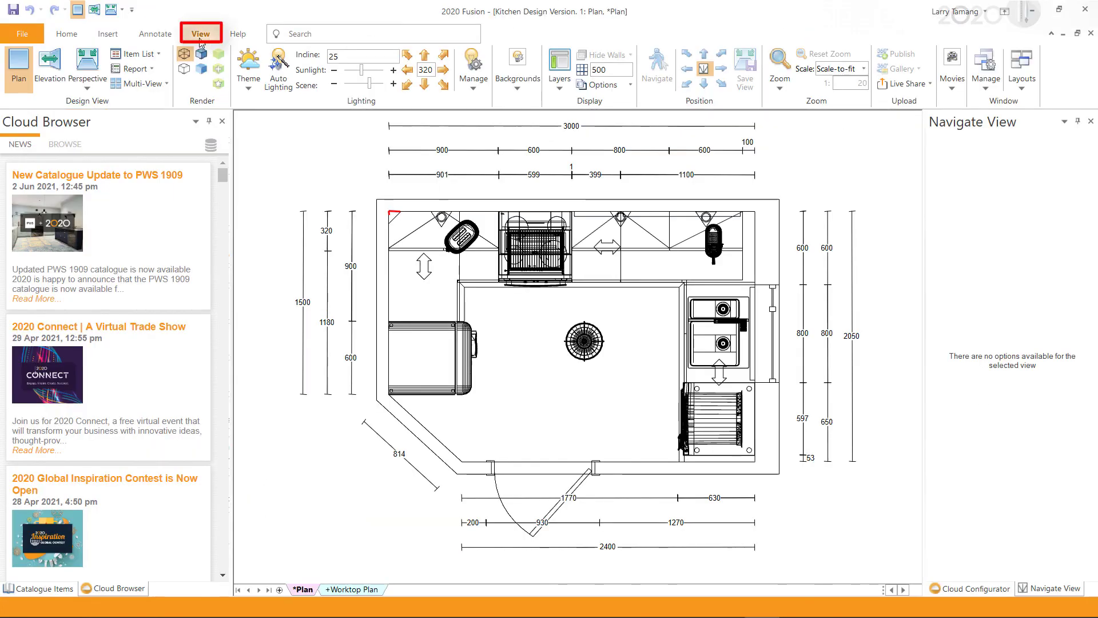
# Step: Set the plan view to display the Custom Info Block
pyautogui.click(623, 86)
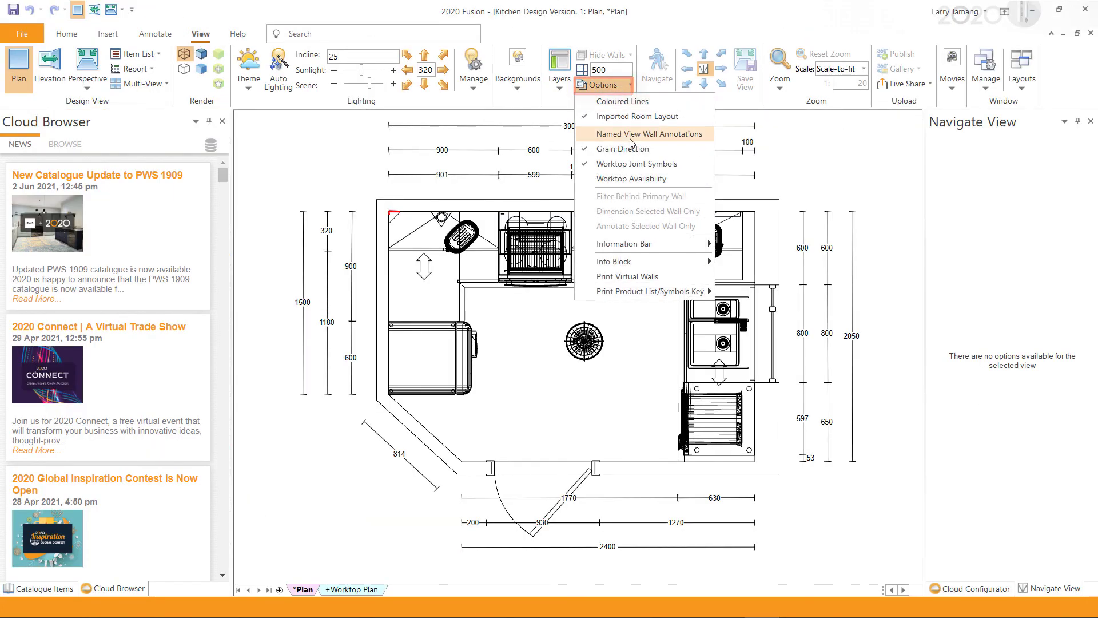
pyautogui.moveTo(647, 263)
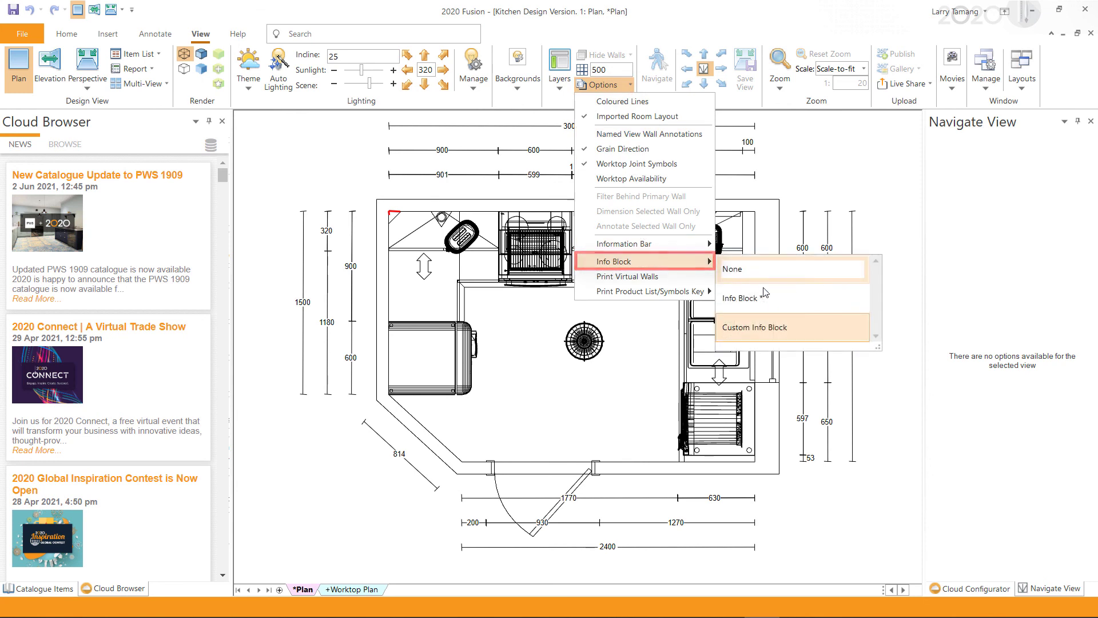
pyautogui.click(770, 337)
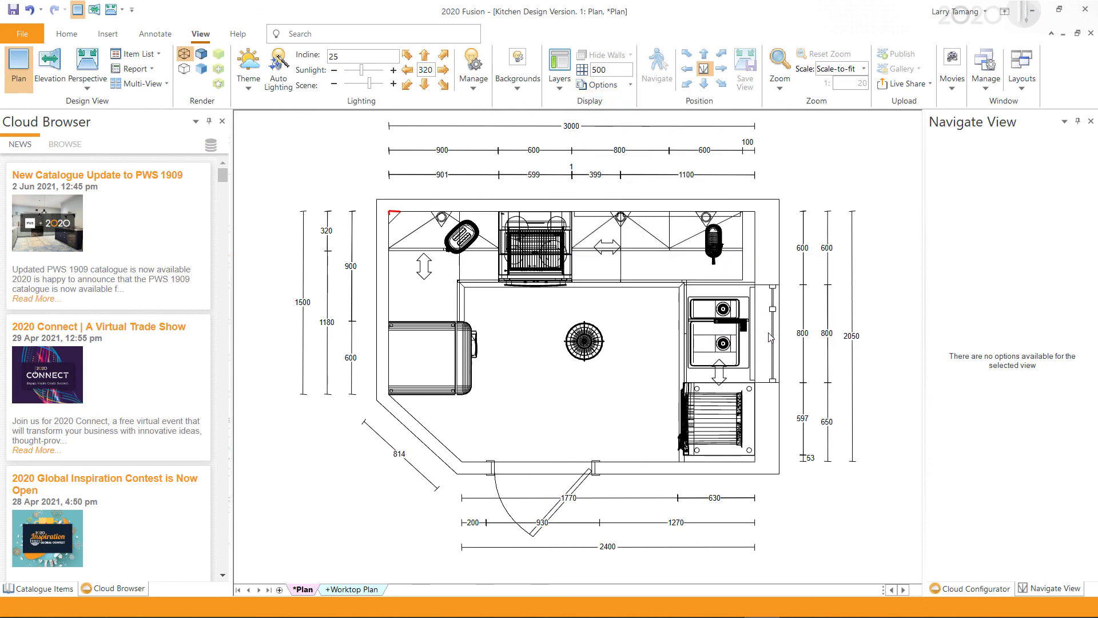